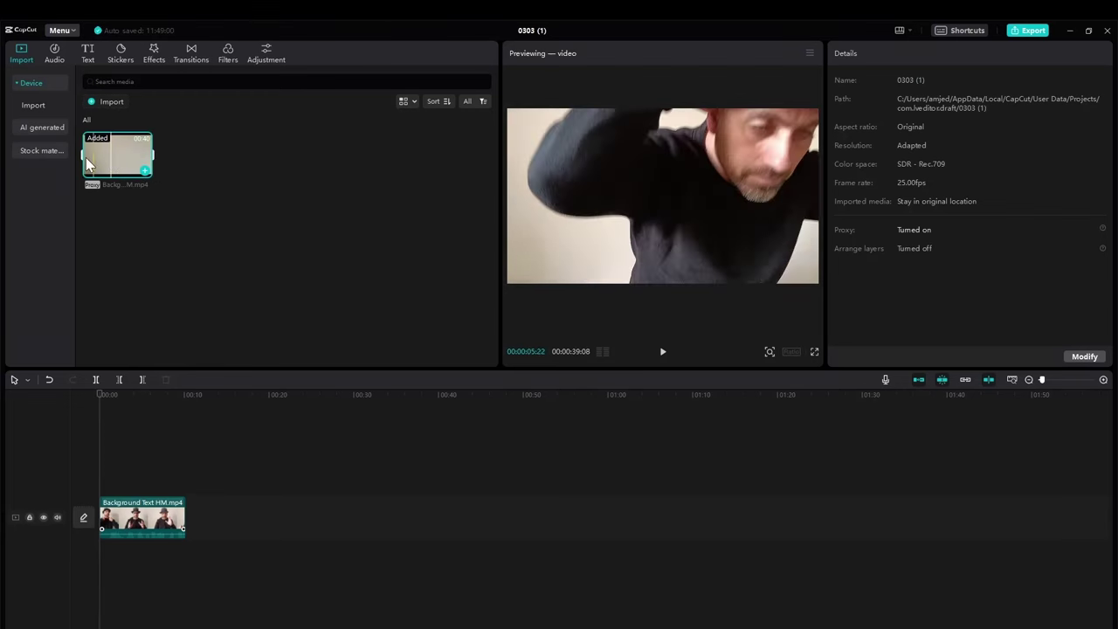
Add a white ART-style text effect reading 'Heat Tech Media'
{"action": "left_click", "coordinate": [89, 54]}
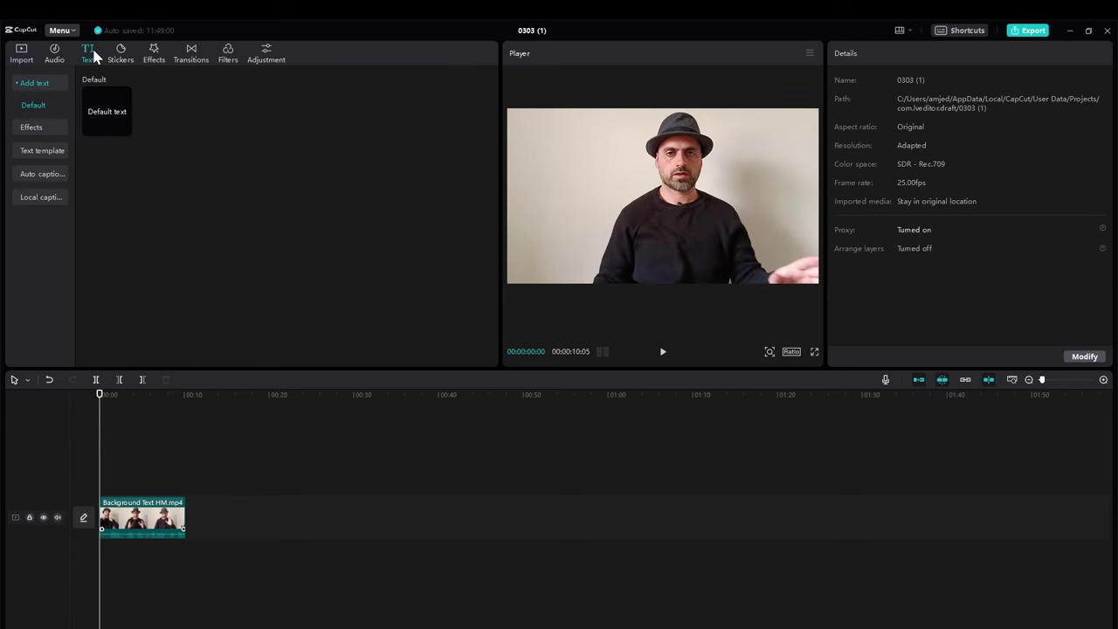
{"action": "left_click", "coordinate": [44, 128]}
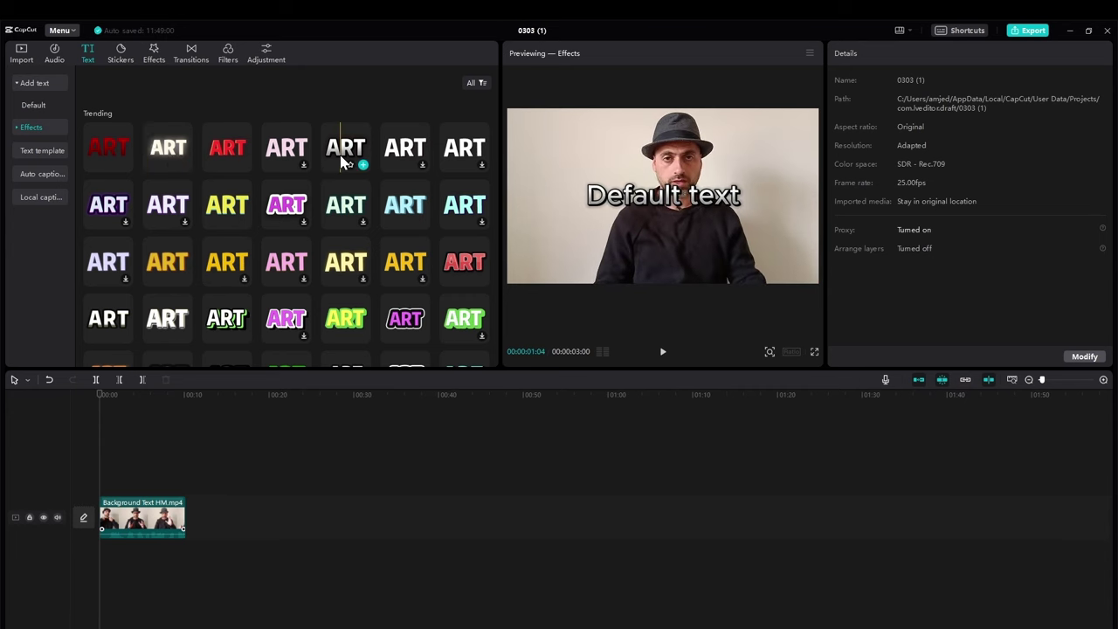
{"action": "left_click", "coordinate": [363, 165]}
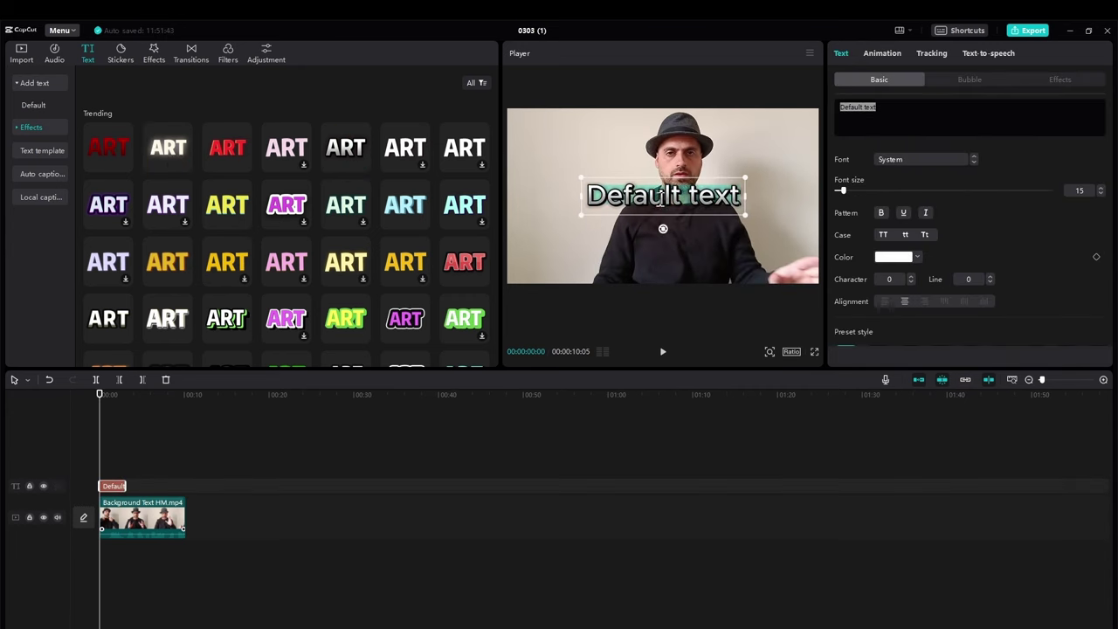
{"action": "type", "text": "Heat Tech Media"}
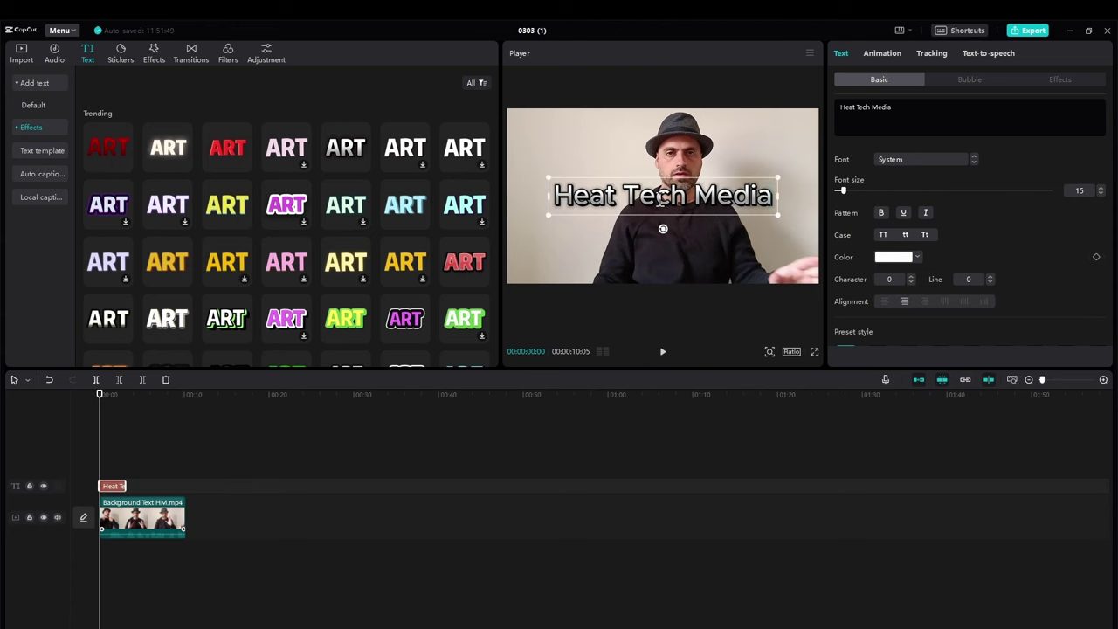
Enlarge the title to span the frame width and move it near the top
{"action": "left_click", "coordinate": [697, 247]}
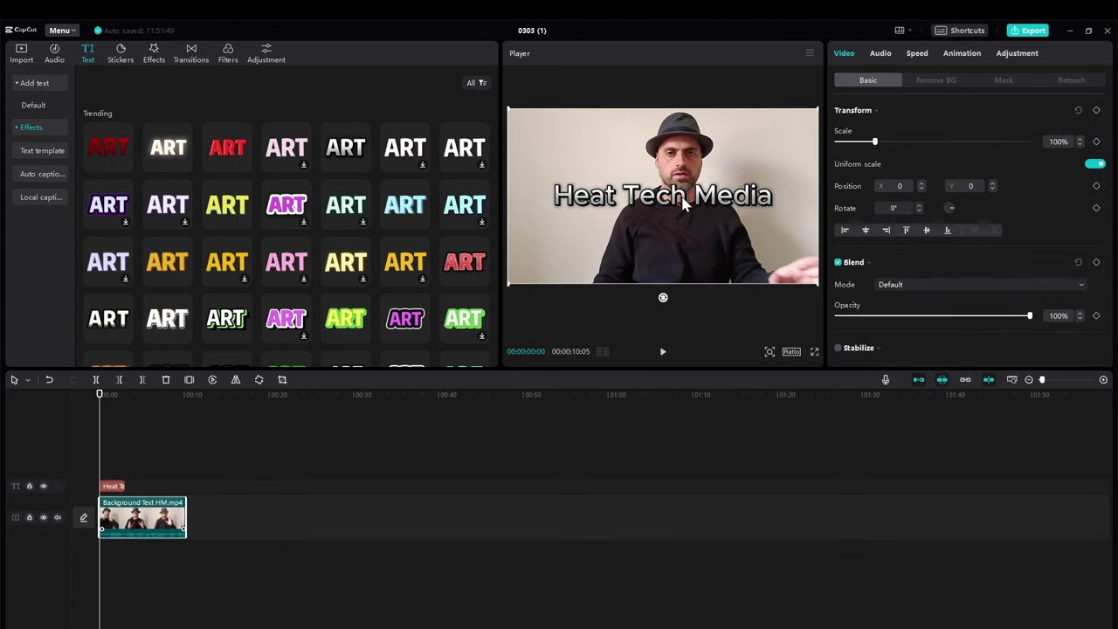
{"action": "left_click", "coordinate": [684, 203]}
{"action": "left_click_drag", "start_coordinate": [777, 220], "coordinate": [841, 260]}
{"action": "left_click_drag", "start_coordinate": [722, 200], "coordinate": [724, 158]}
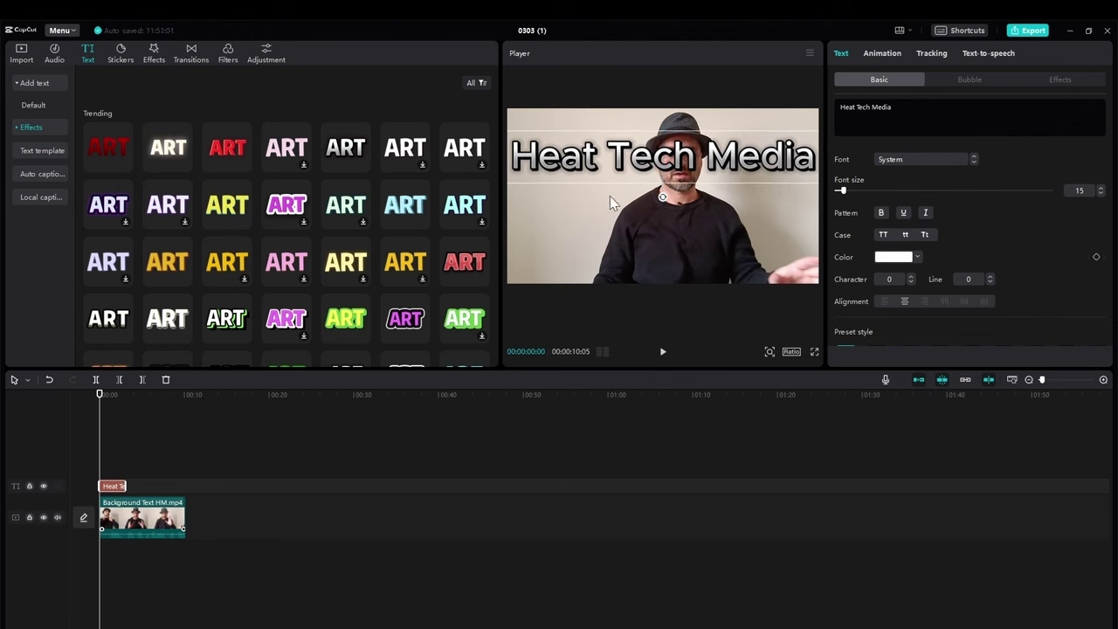
Switch Arrange layers on in the project settings and save
{"action": "left_click", "coordinate": [127, 522]}
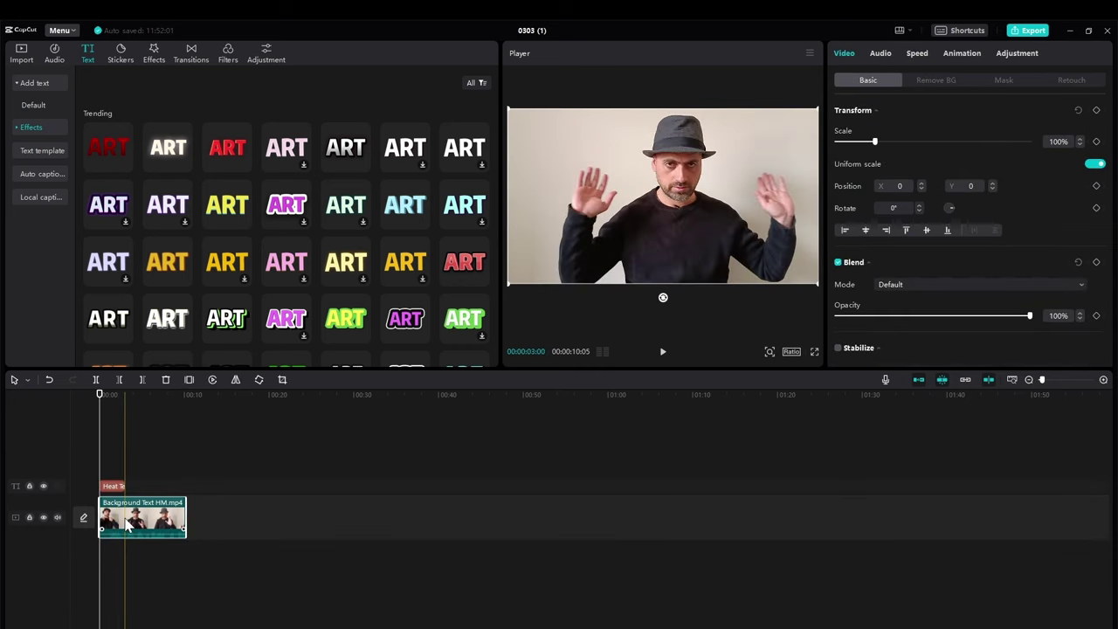
{"action": "left_click", "coordinate": [25, 62]}
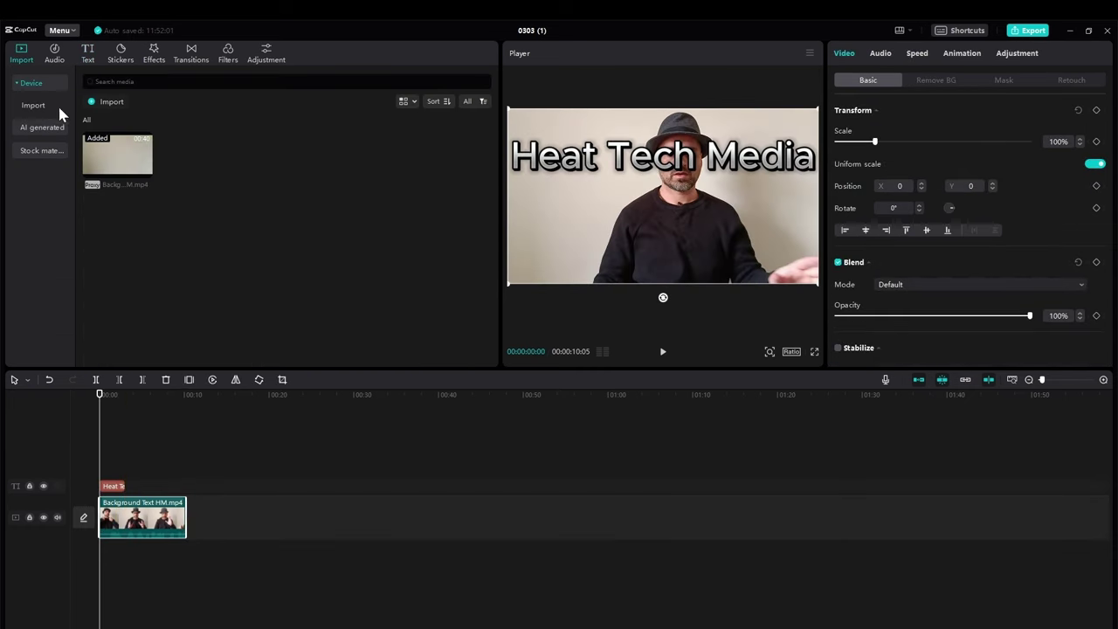
{"action": "left_click", "coordinate": [122, 163]}
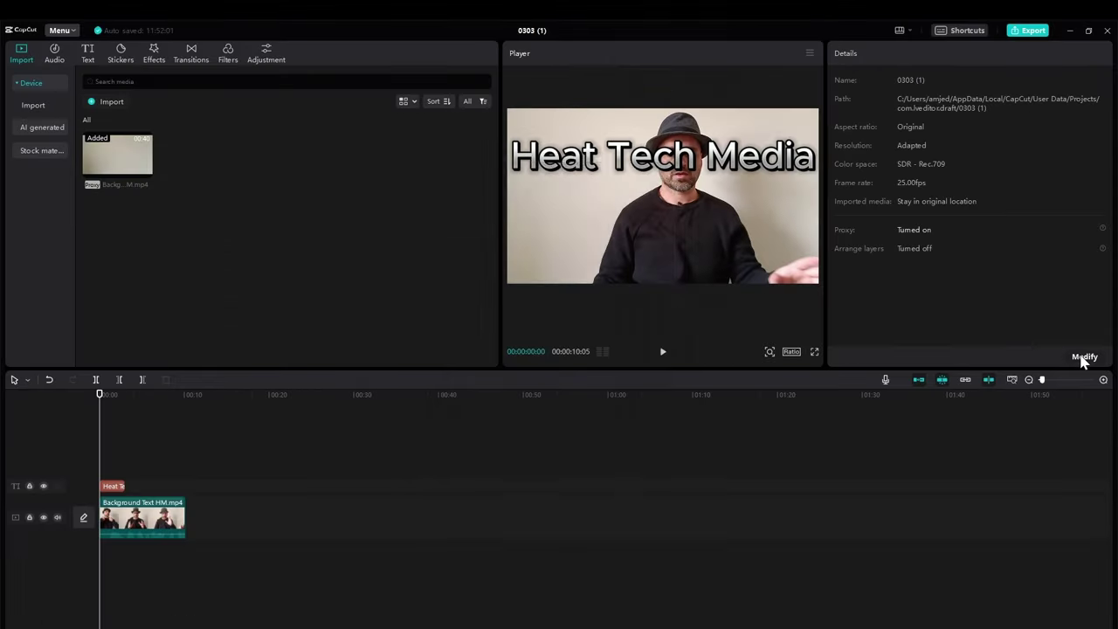
{"action": "left_click", "coordinate": [1061, 618]}
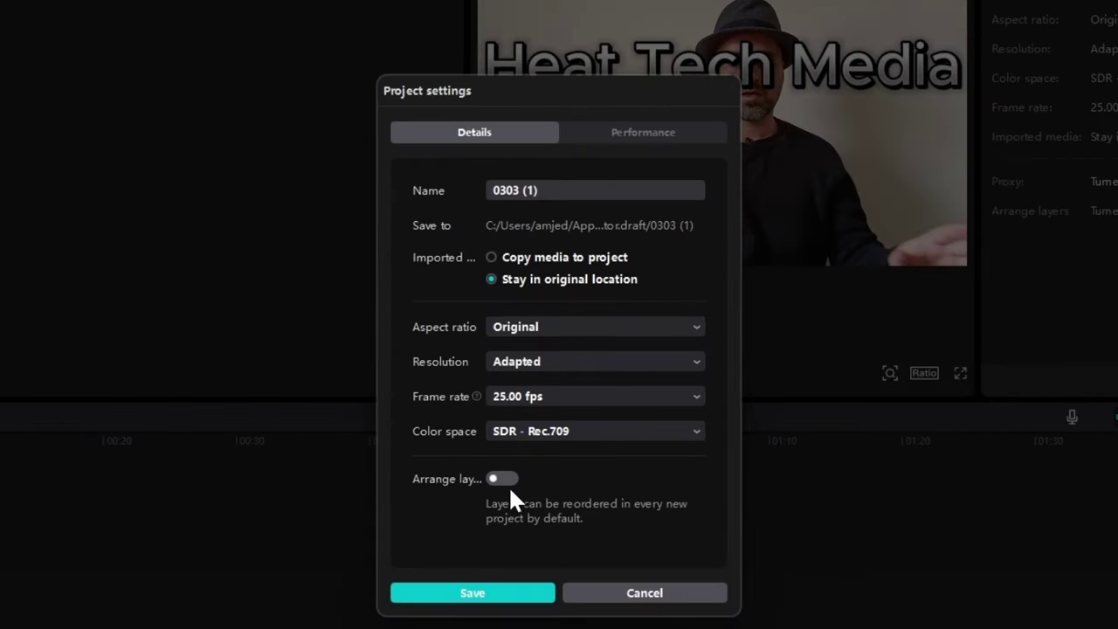
{"action": "left_click", "coordinate": [505, 479]}
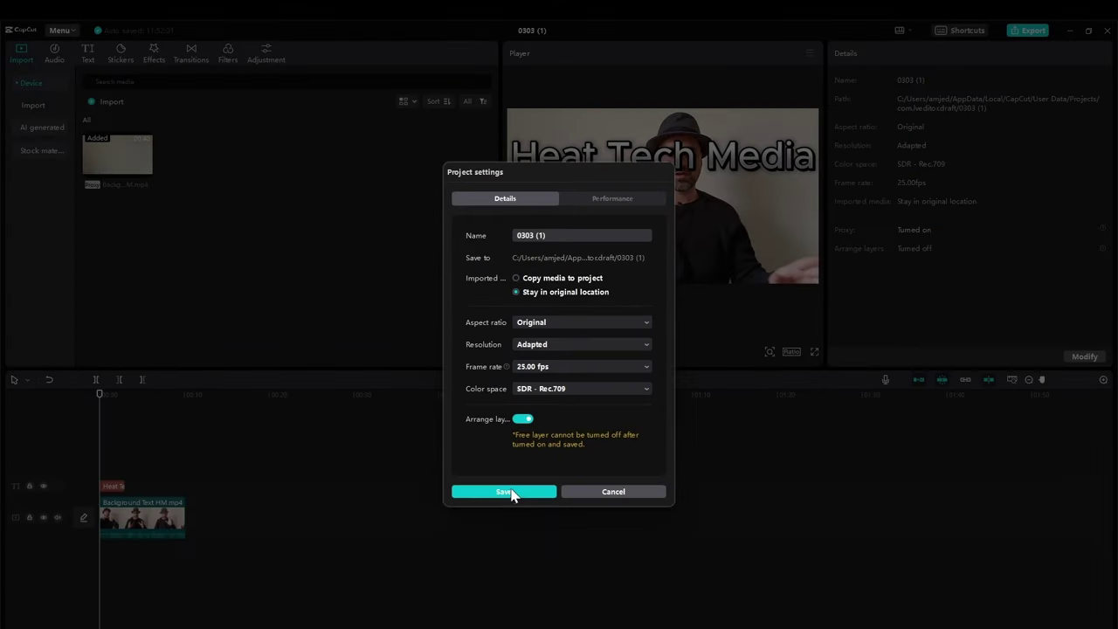
{"action": "left_click", "coordinate": [512, 492]}
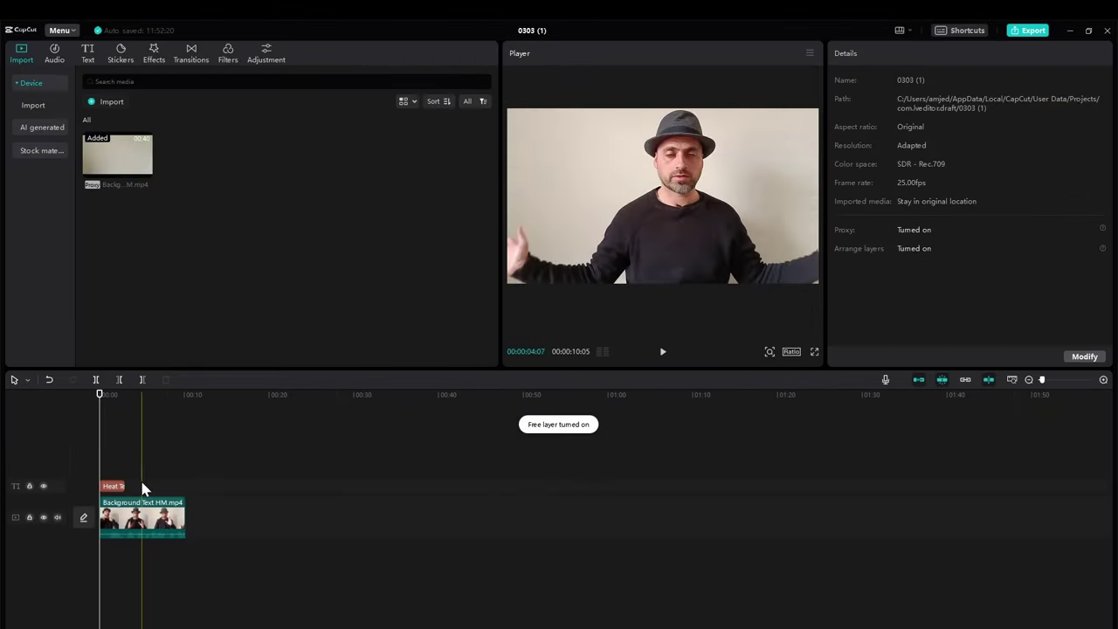
Copy the video clip and paste it onto a track above the title
{"action": "left_click", "coordinate": [137, 504]}
{"action": "right_click", "coordinate": [137, 504]}
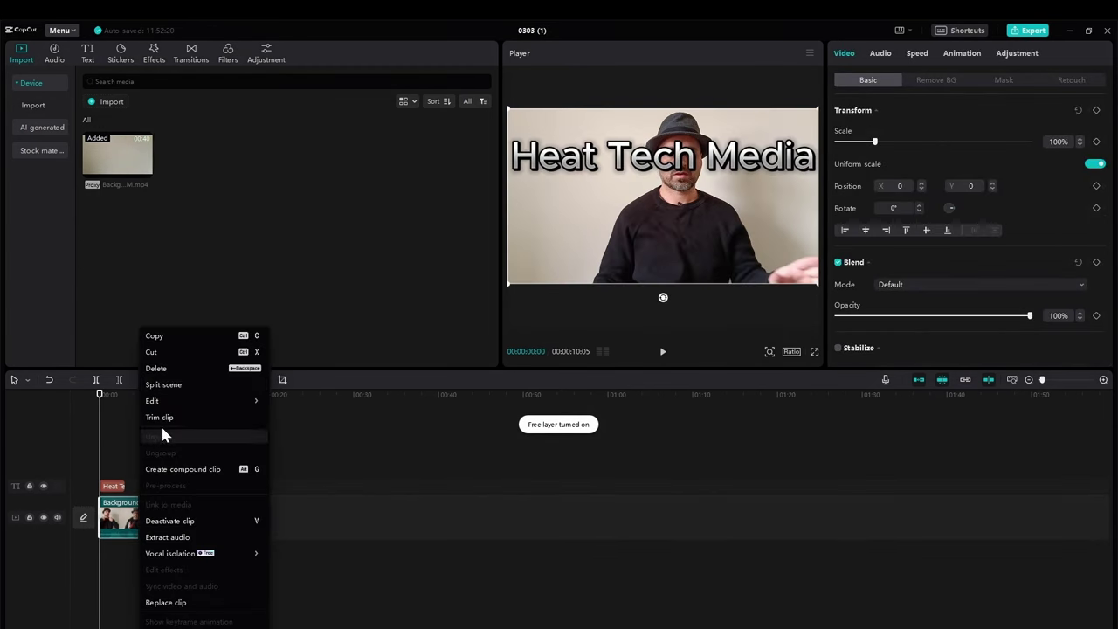
{"action": "left_click", "coordinate": [172, 335]}
{"action": "left_click", "coordinate": [114, 441]}
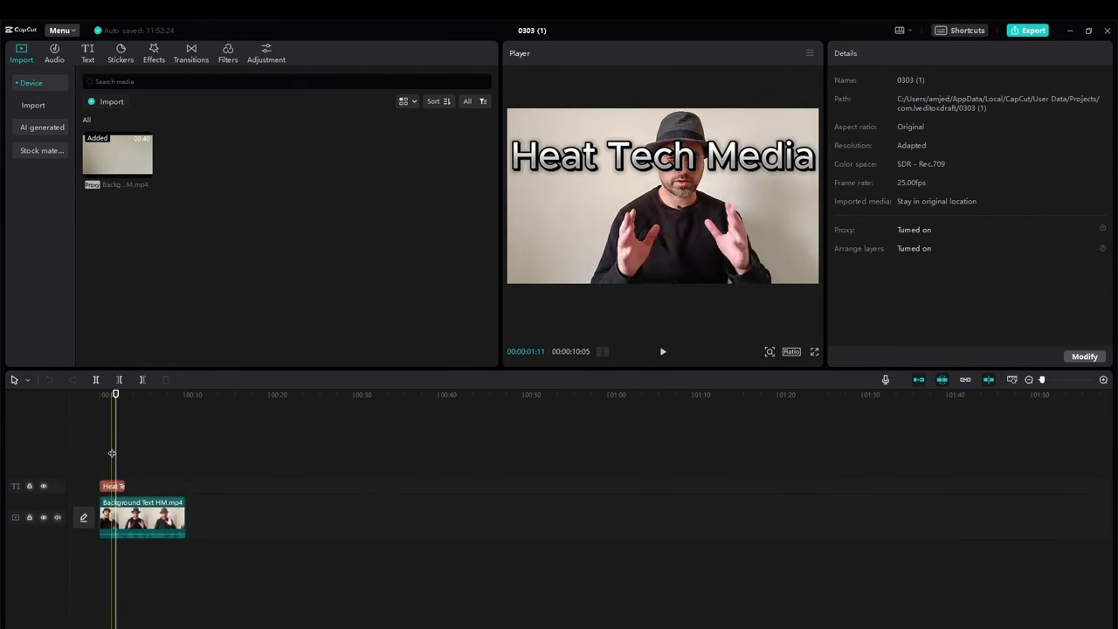
{"action": "right_click", "coordinate": [114, 454]}
{"action": "left_click", "coordinate": [128, 458]}
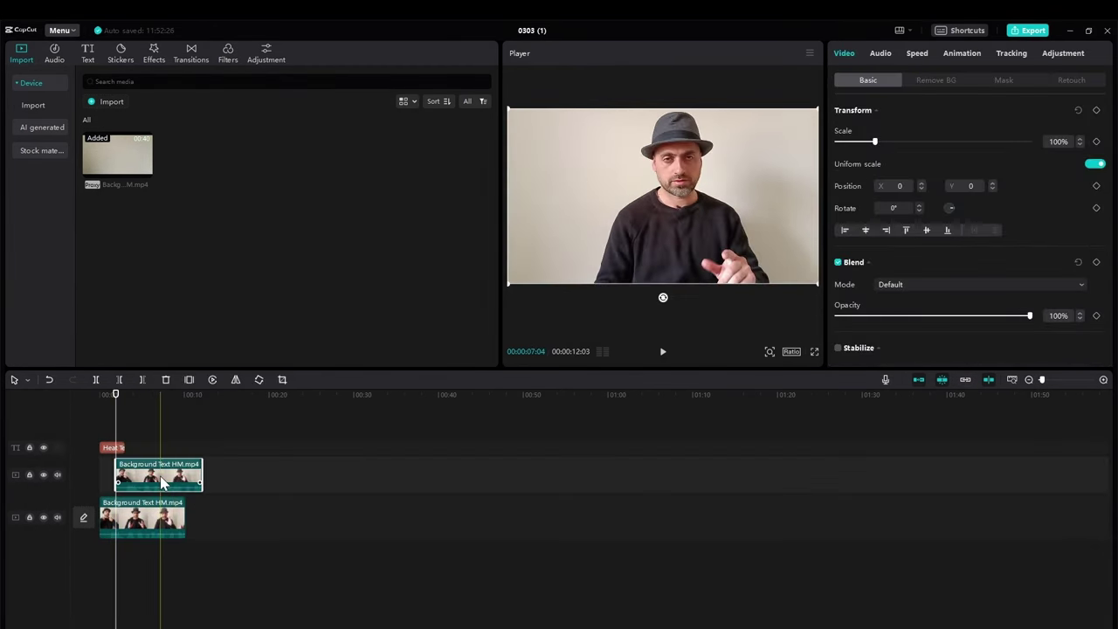
{"action": "left_click_drag", "start_coordinate": [149, 483], "coordinate": [125, 472]}
Apply Remove BG Auto removal to the top copy of the clip
{"action": "left_click", "coordinate": [117, 485]}
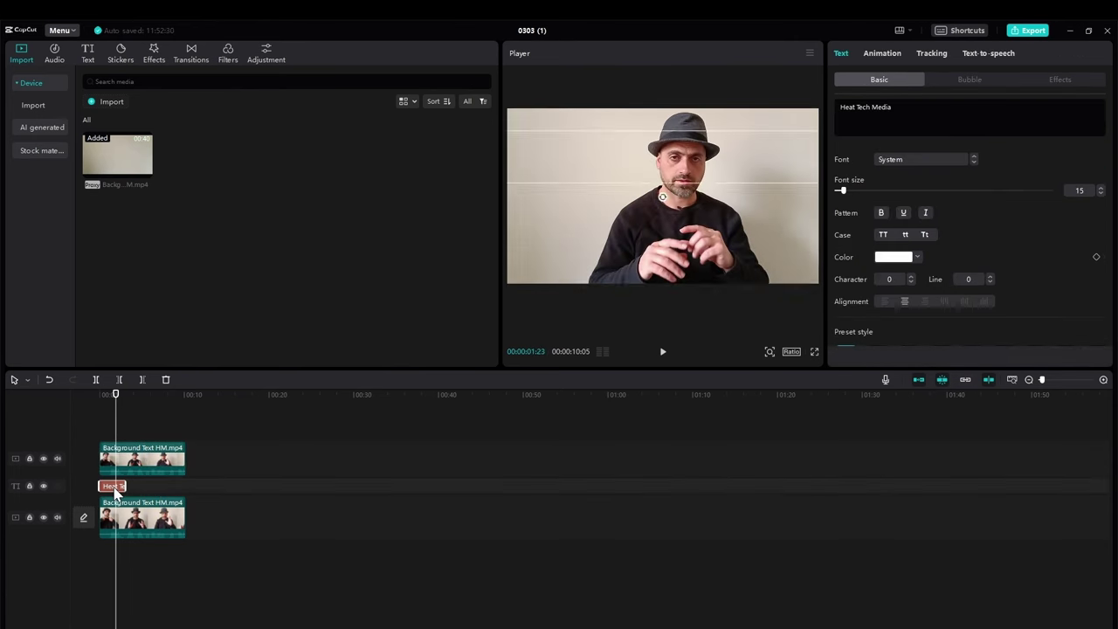
{"action": "left_click", "coordinate": [129, 468]}
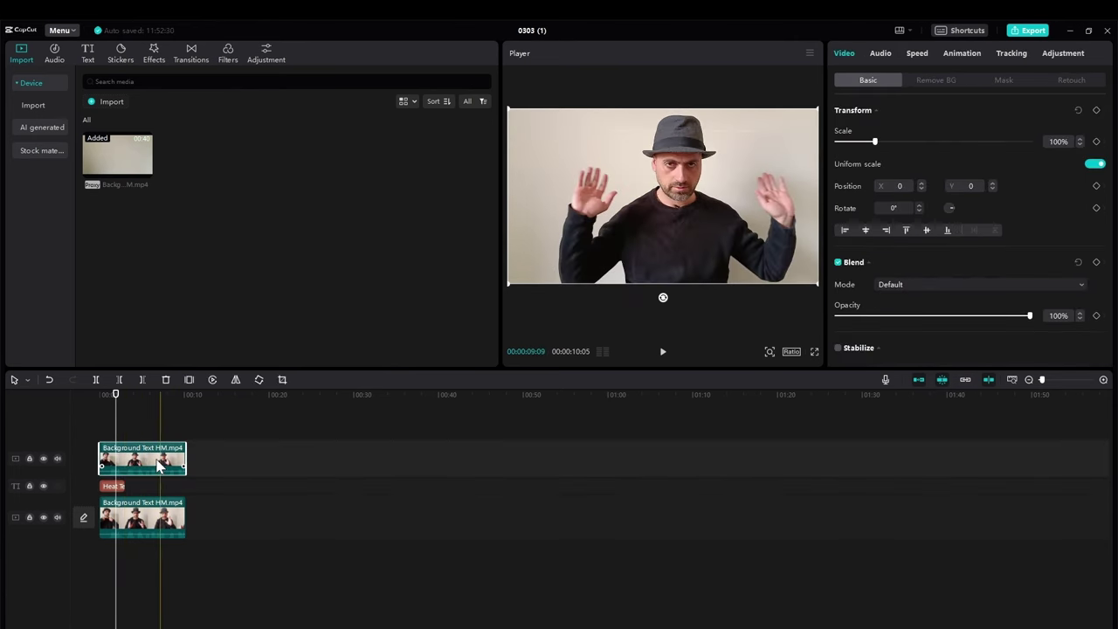
{"action": "left_click", "coordinate": [931, 82]}
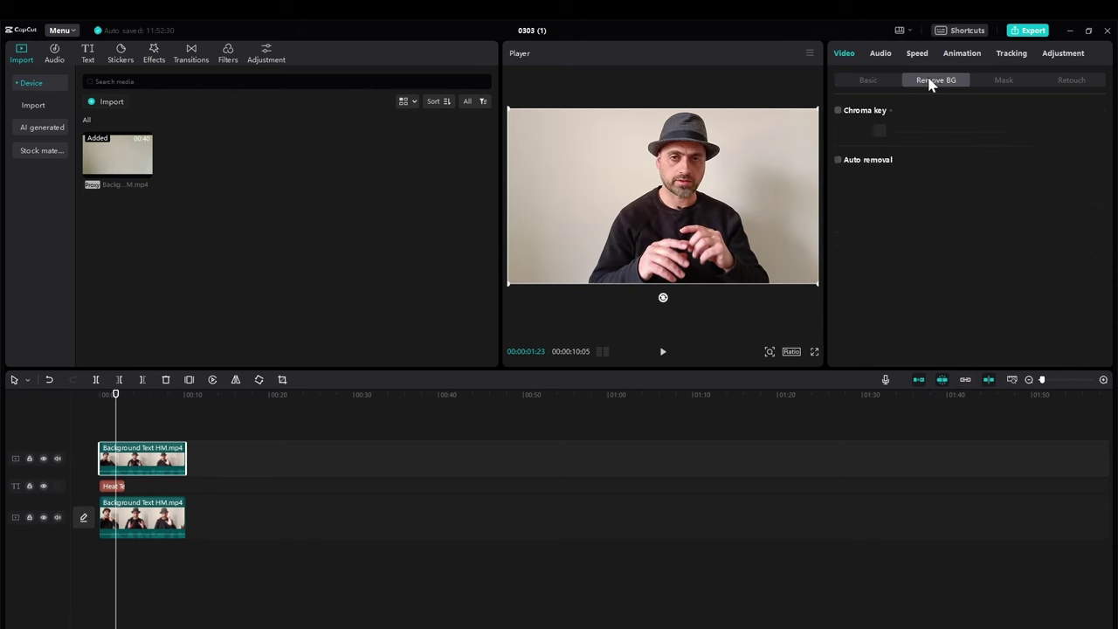
{"action": "left_click", "coordinate": [838, 219]}
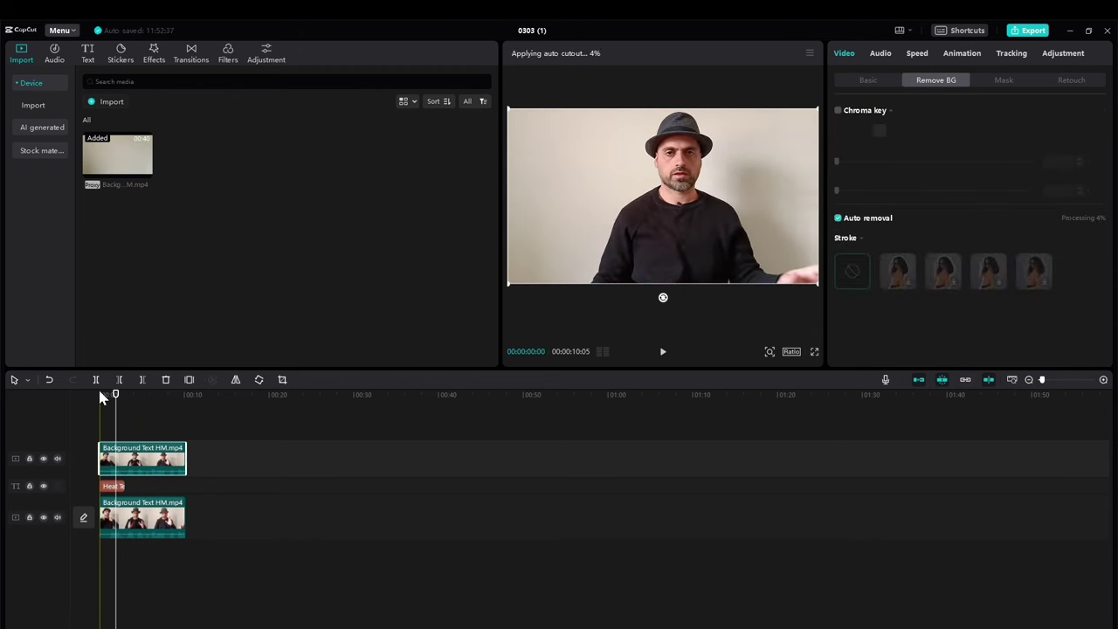
Extend the Heat Tech Media title to the clips' length and return to the start
{"action": "left_click", "coordinate": [112, 485]}
{"action": "left_click_drag", "start_coordinate": [125, 485], "coordinate": [180, 488]}
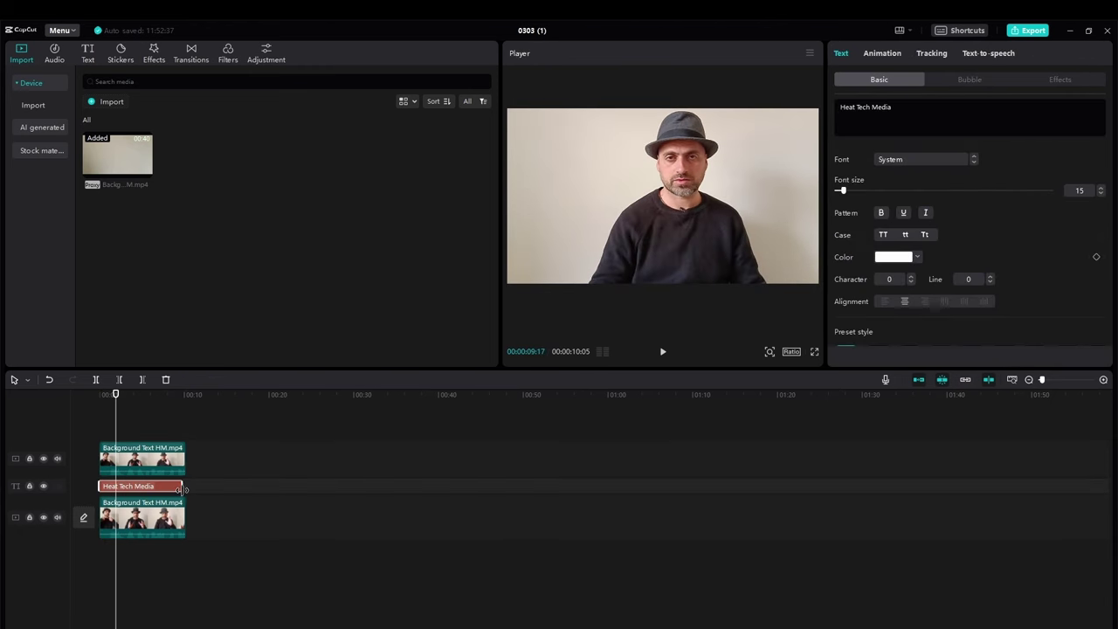
{"action": "left_click", "coordinate": [106, 395]}
{"action": "left_click", "coordinate": [99, 395]}
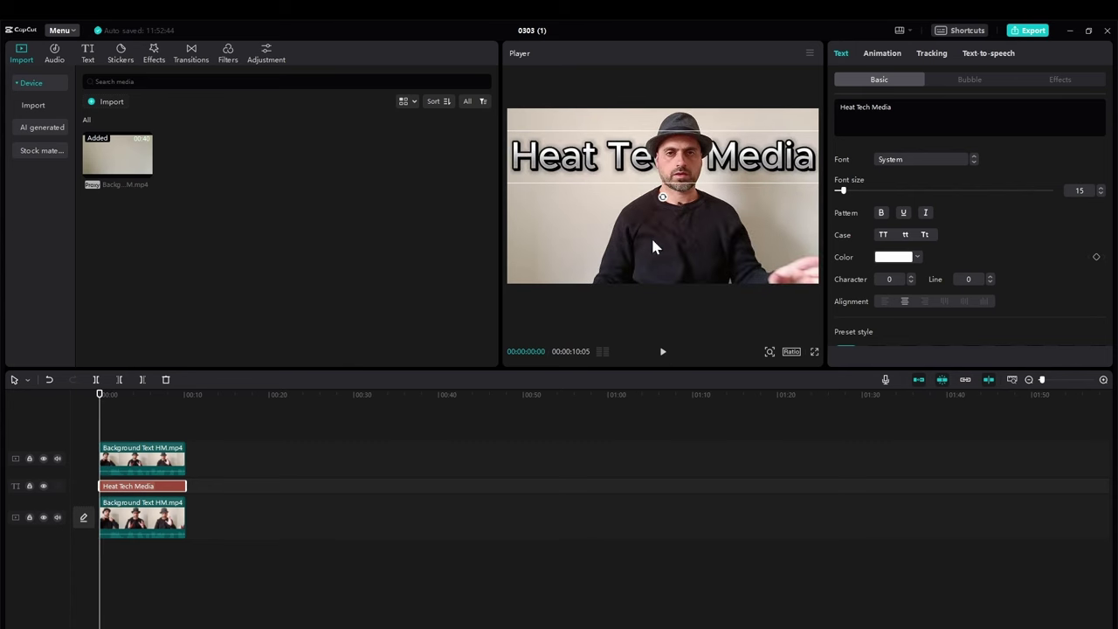
Play back the text-behind-subject result in the Player
{"action": "left_click", "coordinate": [664, 355]}
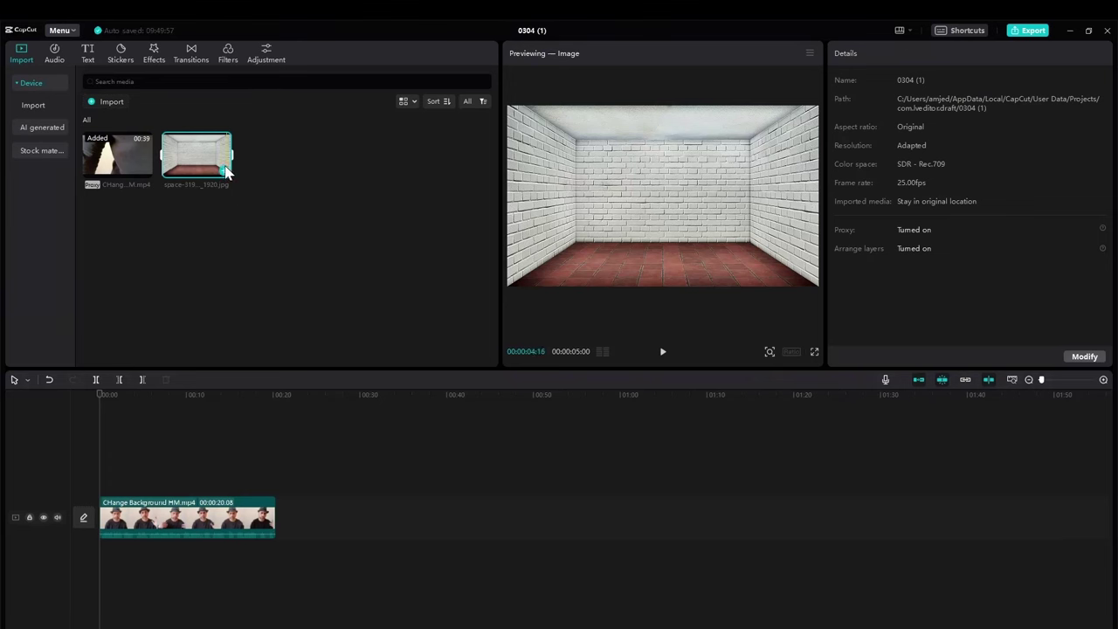
Place the brick-room image on the timeline and paste a copy of the man's clip above it
{"action": "left_click_drag", "start_coordinate": [226, 172], "coordinate": [274, 473]}
{"action": "left_click", "coordinate": [161, 514]}
{"action": "right_click", "coordinate": [161, 514]}
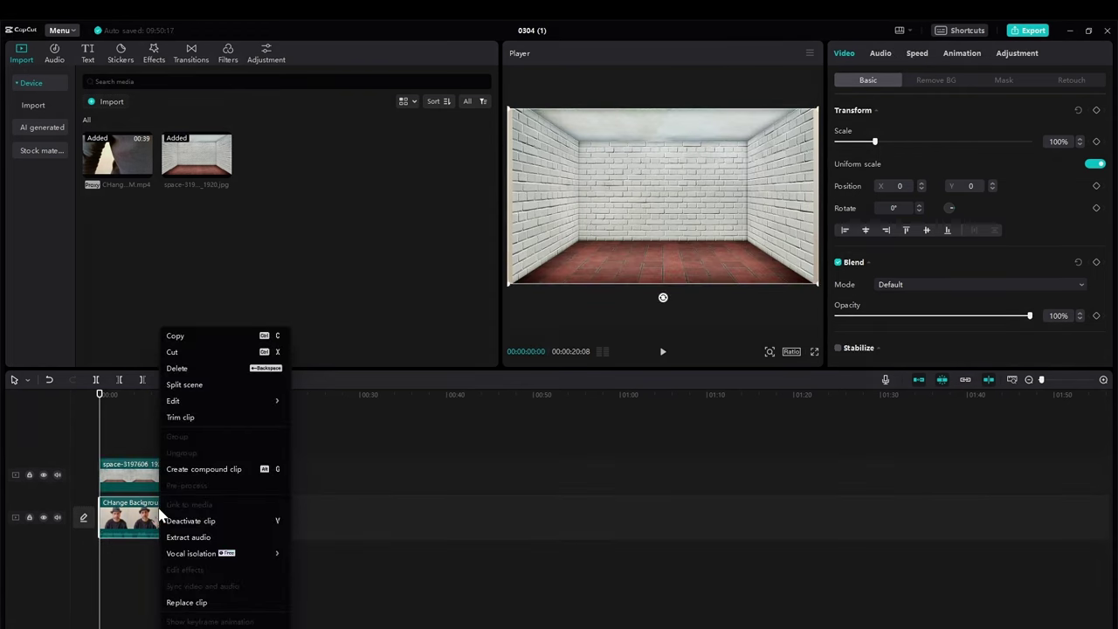
{"action": "left_click", "coordinate": [207, 330]}
{"action": "right_click", "coordinate": [123, 424]}
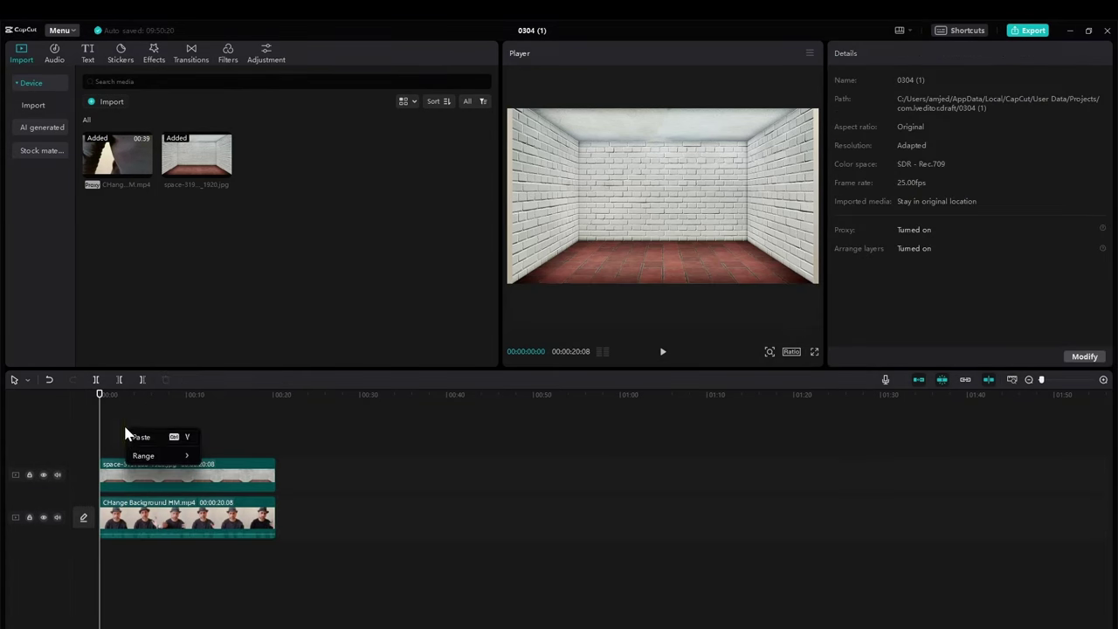
{"action": "left_click", "coordinate": [129, 435]}
{"action": "left_click_drag", "start_coordinate": [145, 482], "coordinate": [151, 413]}
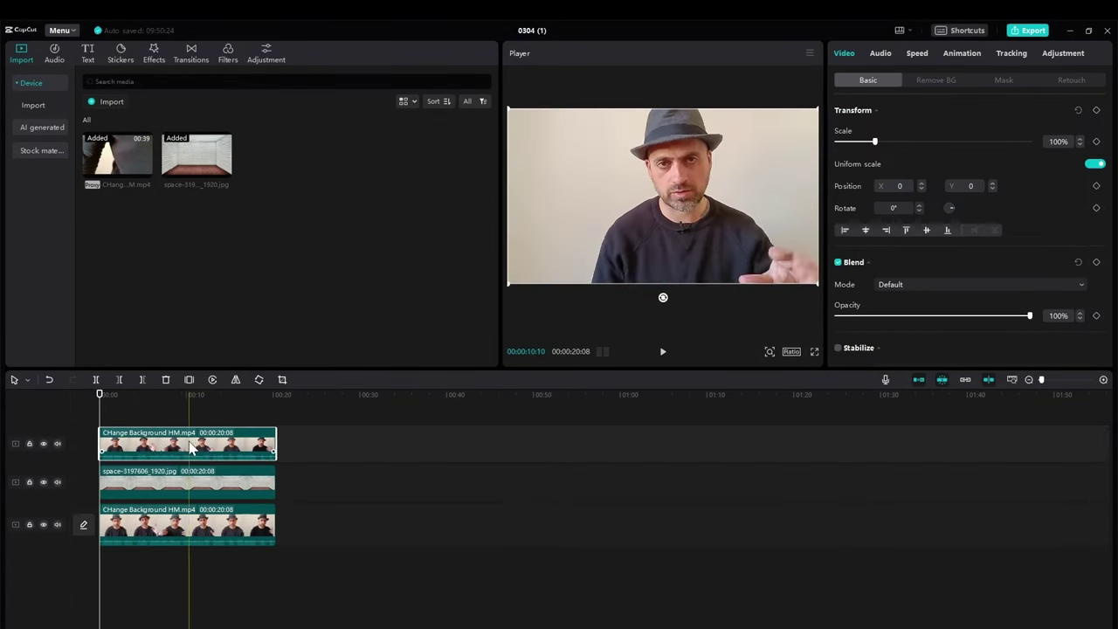
Apply Remove BG Auto removal to the top video copy
{"action": "left_click", "coordinate": [155, 486]}
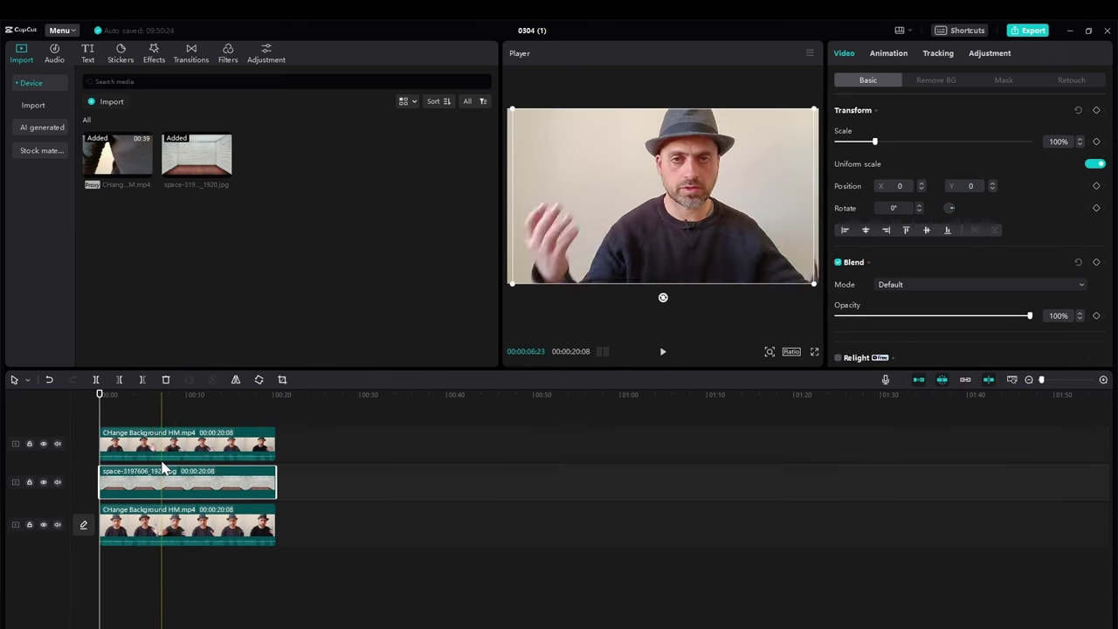
{"action": "left_click", "coordinate": [161, 446]}
{"action": "left_click", "coordinate": [920, 81]}
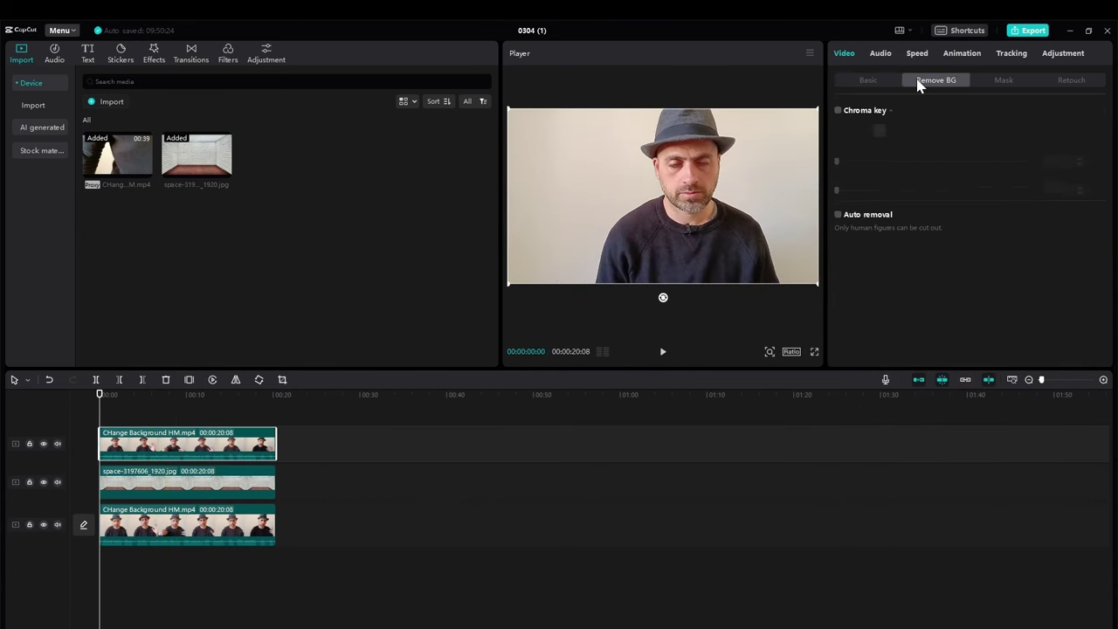
{"action": "left_click", "coordinate": [838, 218]}
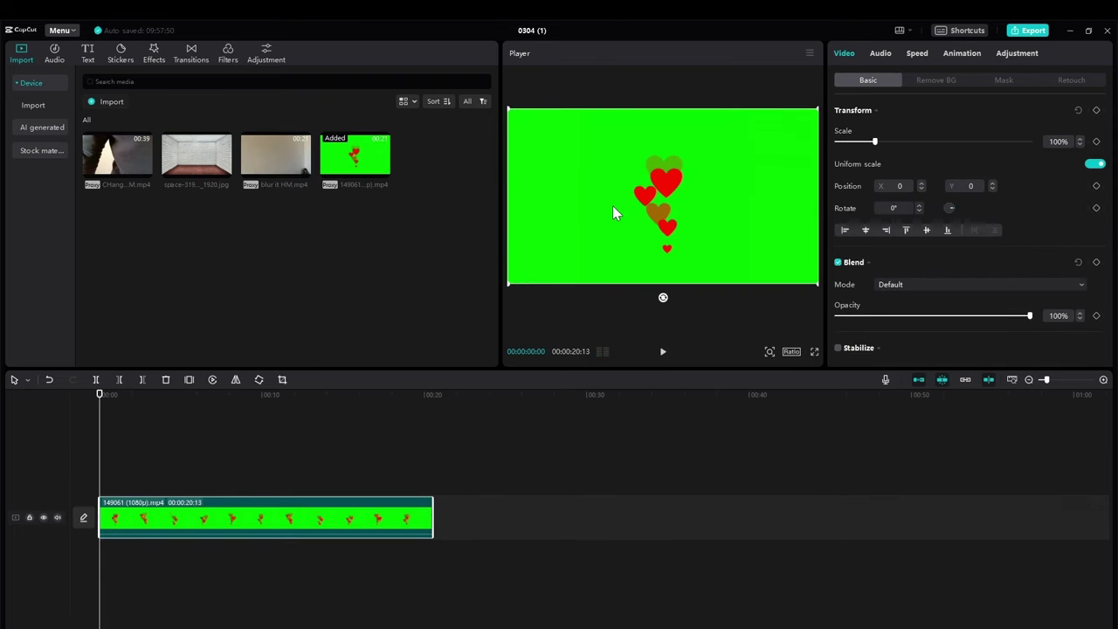
Turn on Chroma key for the hearts clip and sample the green background
{"action": "left_click", "coordinate": [932, 82]}
{"action": "left_click", "coordinate": [838, 112]}
{"action": "left_click", "coordinate": [880, 130]}
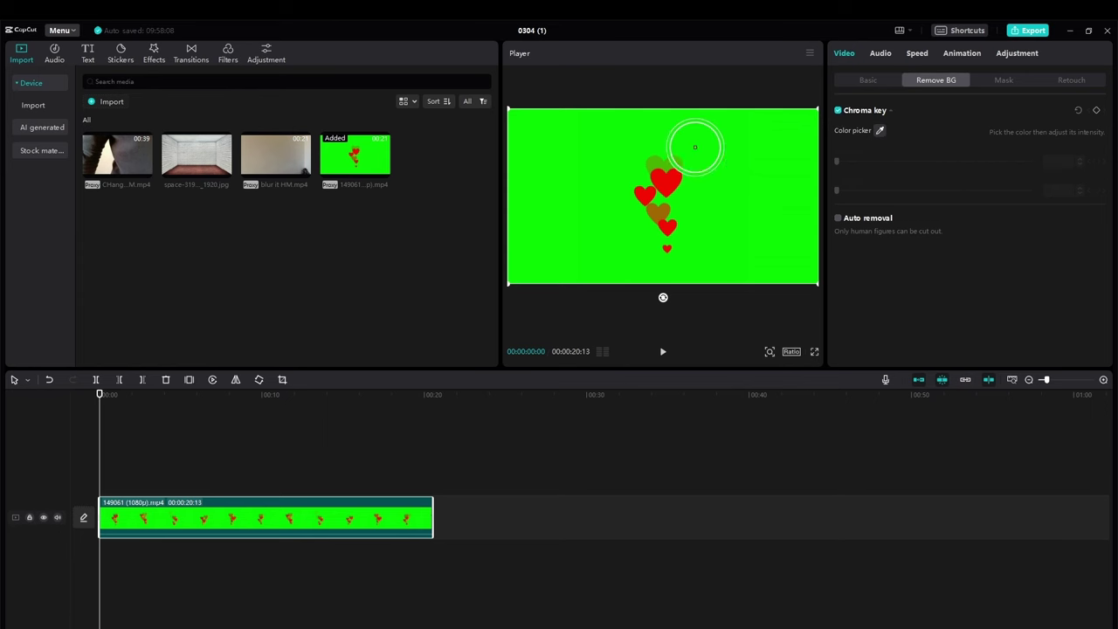
{"action": "left_click", "coordinate": [573, 141]}
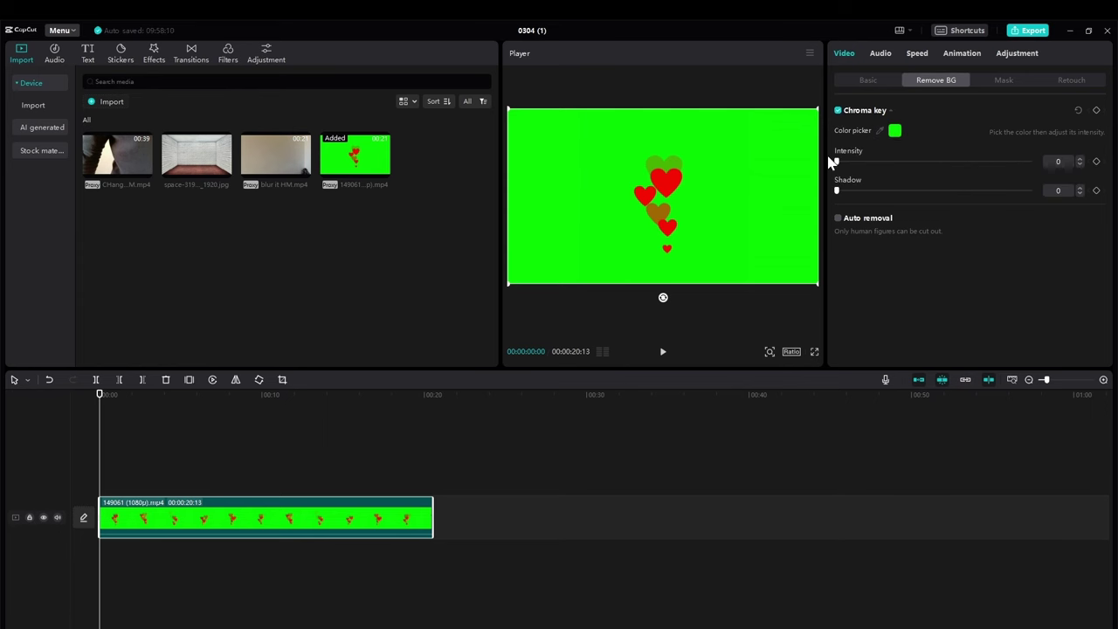
{"action": "left_click_drag", "start_coordinate": [845, 166], "coordinate": [857, 168]}
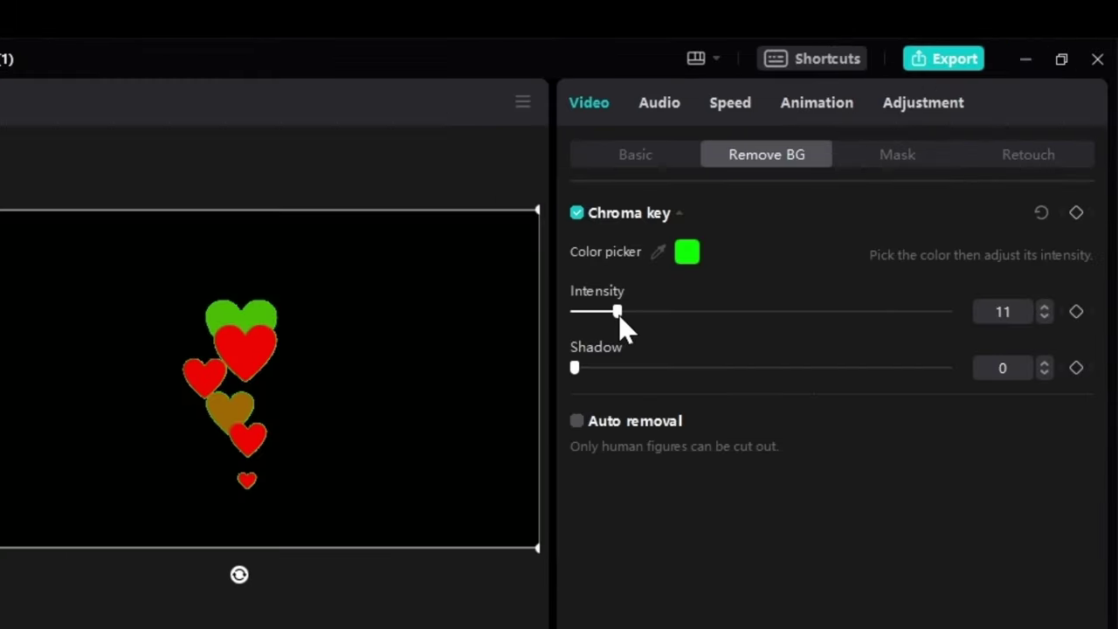
Set chroma key intensity 45 and shadow 9, and stretch the brick image to the hearts clip
{"action": "left_click_drag", "start_coordinate": [705, 316], "coordinate": [733, 314]}
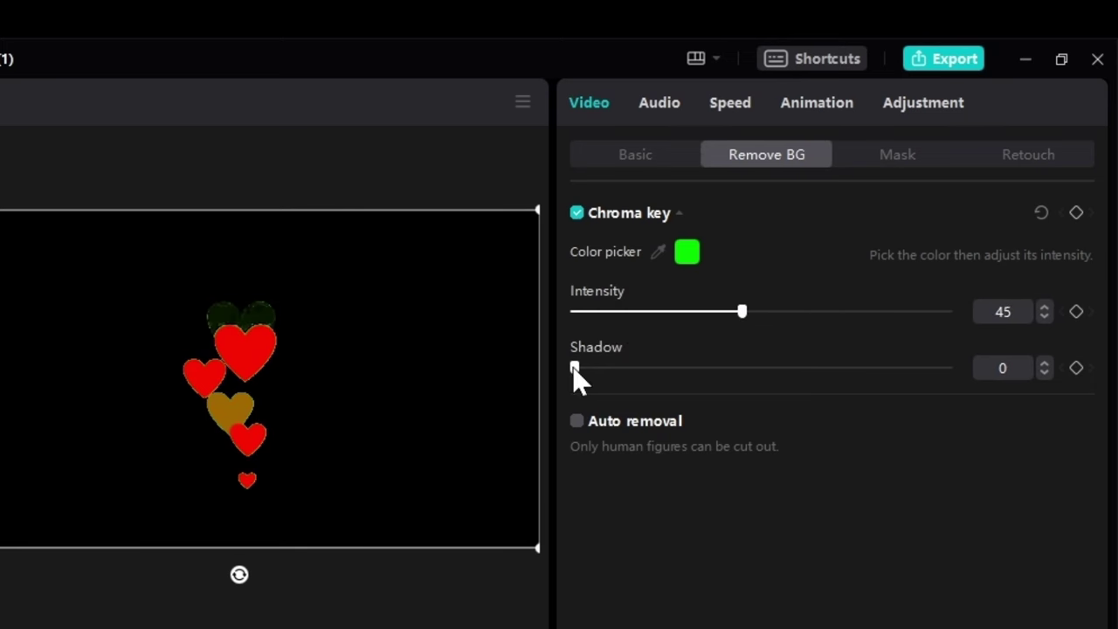
{"action": "left_click_drag", "start_coordinate": [621, 370], "coordinate": [610, 370]}
{"action": "mouse_move", "coordinate": [738, 317]}
{"action": "left_mouse_down"}
{"action": "mouse_move", "coordinate": [714, 317]}
{"action": "mouse_move", "coordinate": [749, 318]}
{"action": "left_mouse_up"}
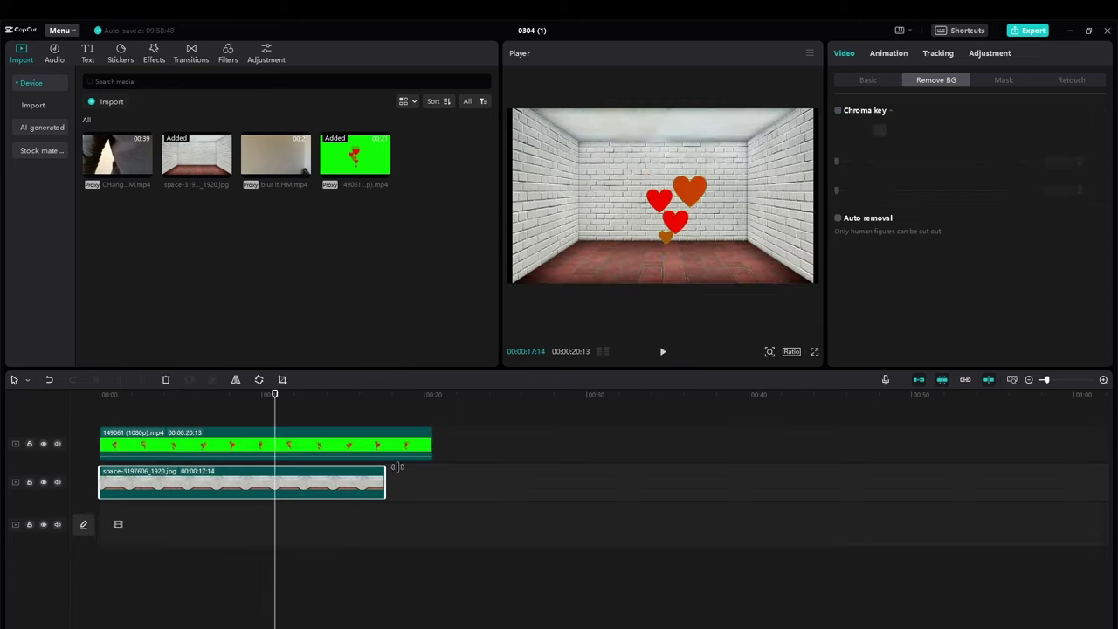
{"action": "left_click_drag", "start_coordinate": [397, 466], "coordinate": [441, 471]}
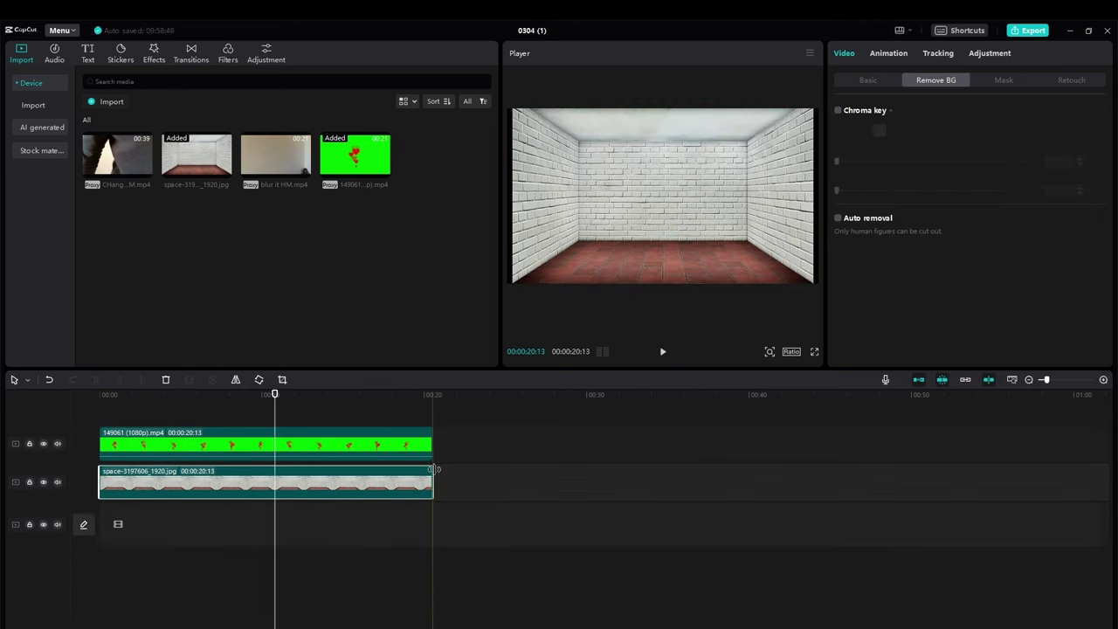
{"action": "left_click_drag", "start_coordinate": [275, 399], "coordinate": [124, 408]}
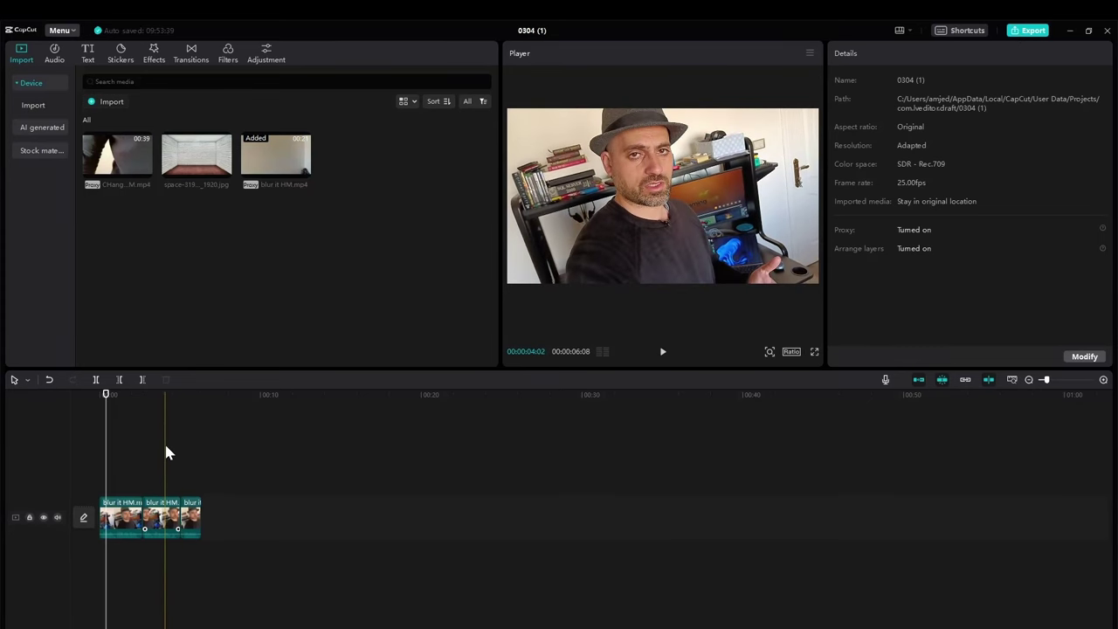
Copy the three blur it HM.mp4 segments and paste them on a track above
{"action": "left_click_drag", "start_coordinate": [252, 457], "coordinate": [124, 514]}
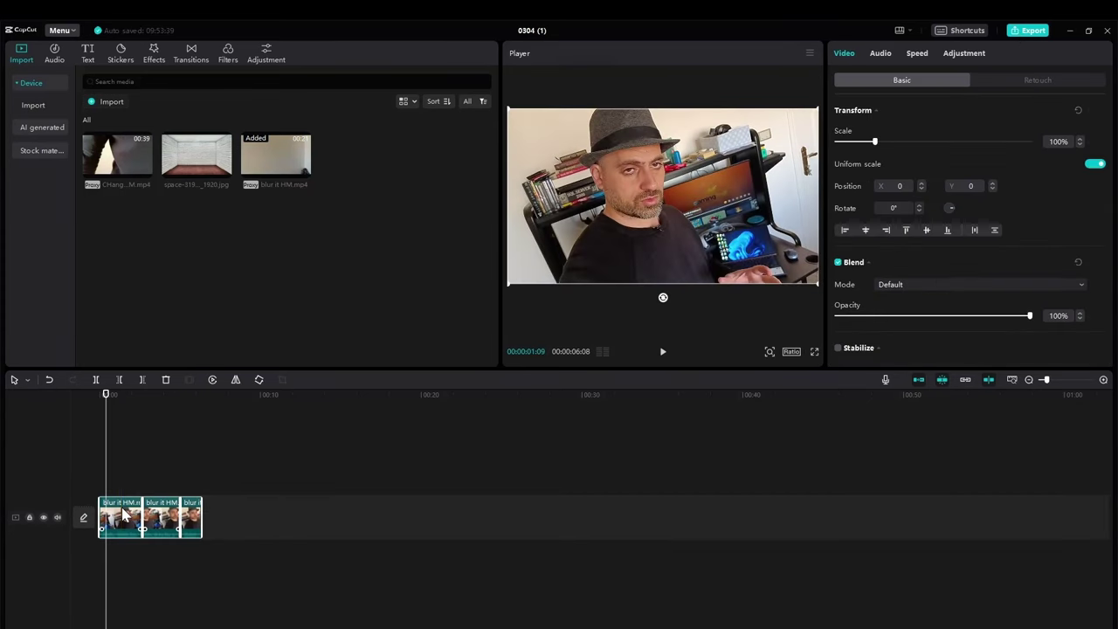
{"action": "right_click", "coordinate": [124, 515]}
{"action": "left_click", "coordinate": [167, 353]}
{"action": "right_click", "coordinate": [148, 422]}
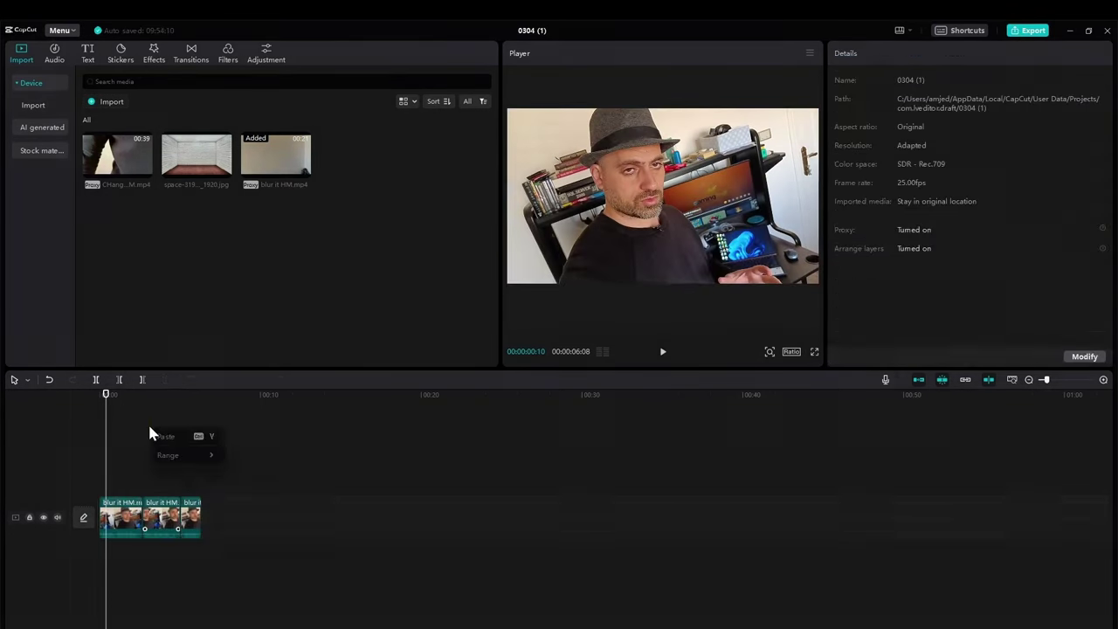
{"action": "left_click", "coordinate": [166, 435]}
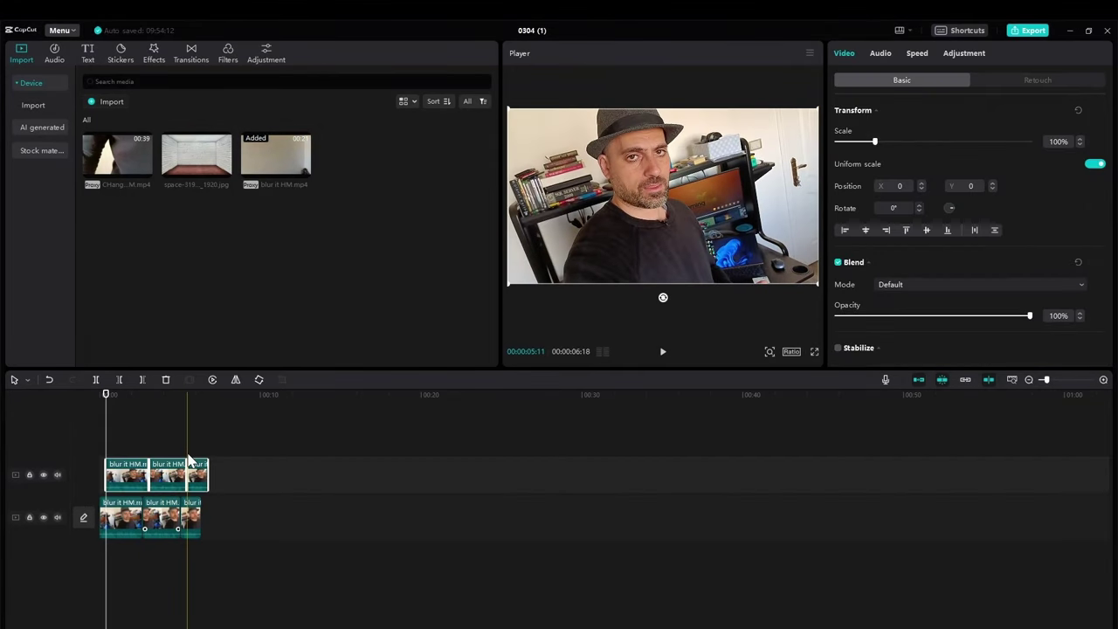
{"action": "left_click", "coordinate": [126, 441]}
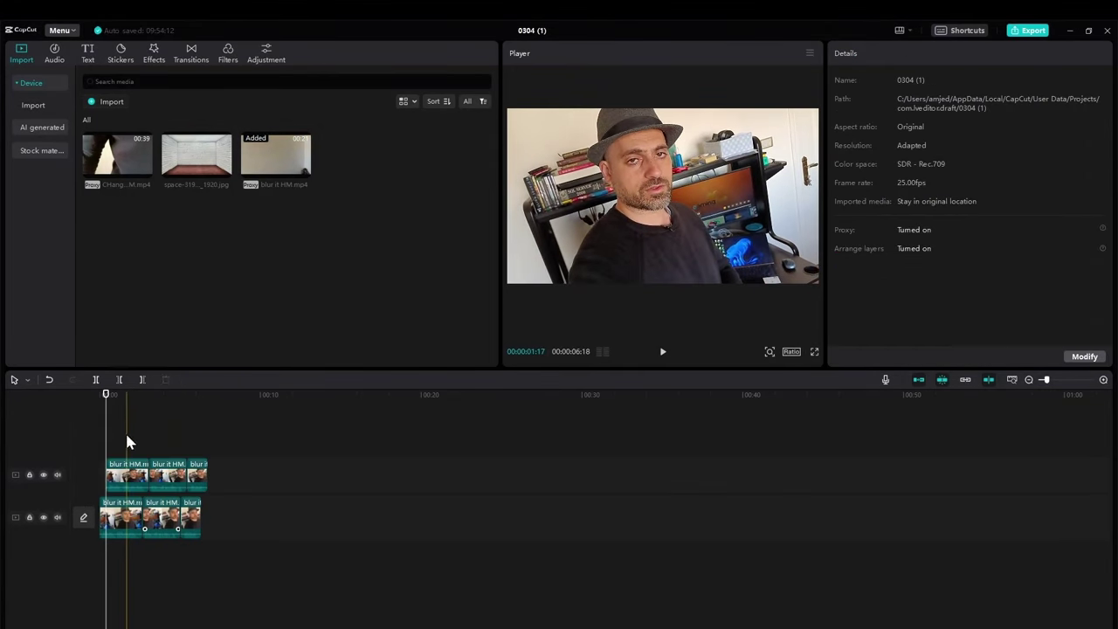
{"action": "left_click", "coordinate": [123, 482]}
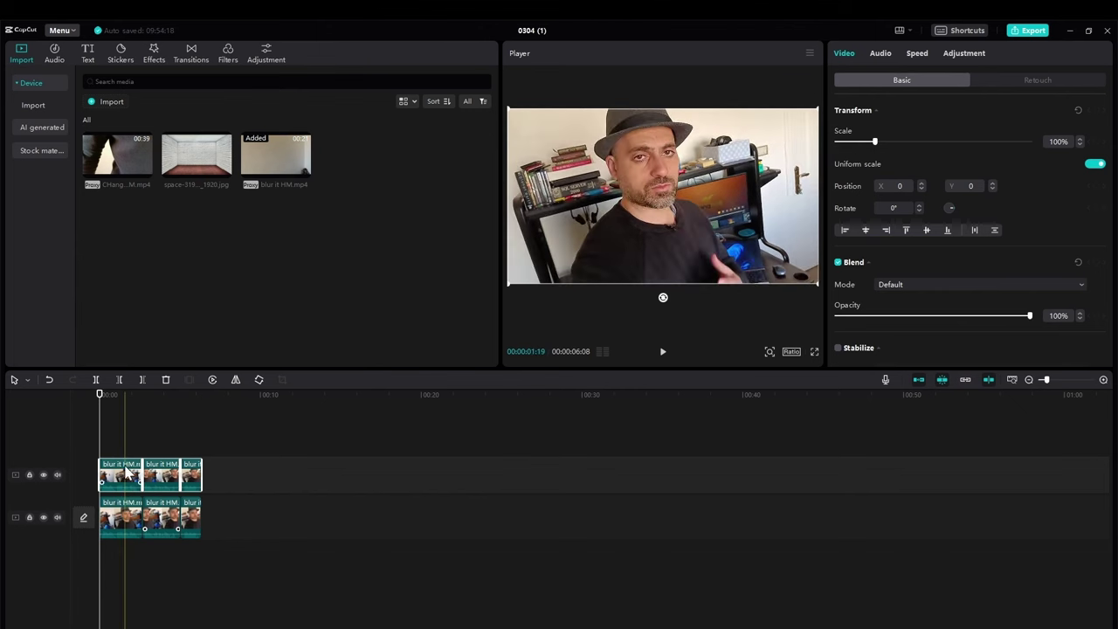
{"action": "left_click", "coordinate": [111, 394]}
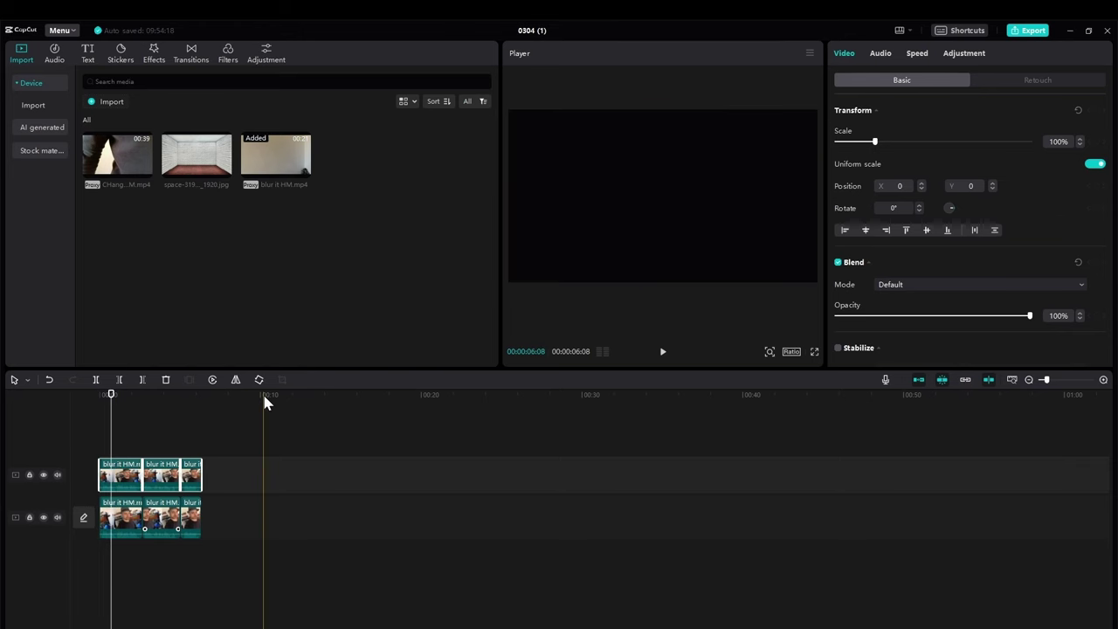
Tick Auto removal for each of the three upper-track clips, then return to the start
{"action": "left_click", "coordinate": [124, 477]}
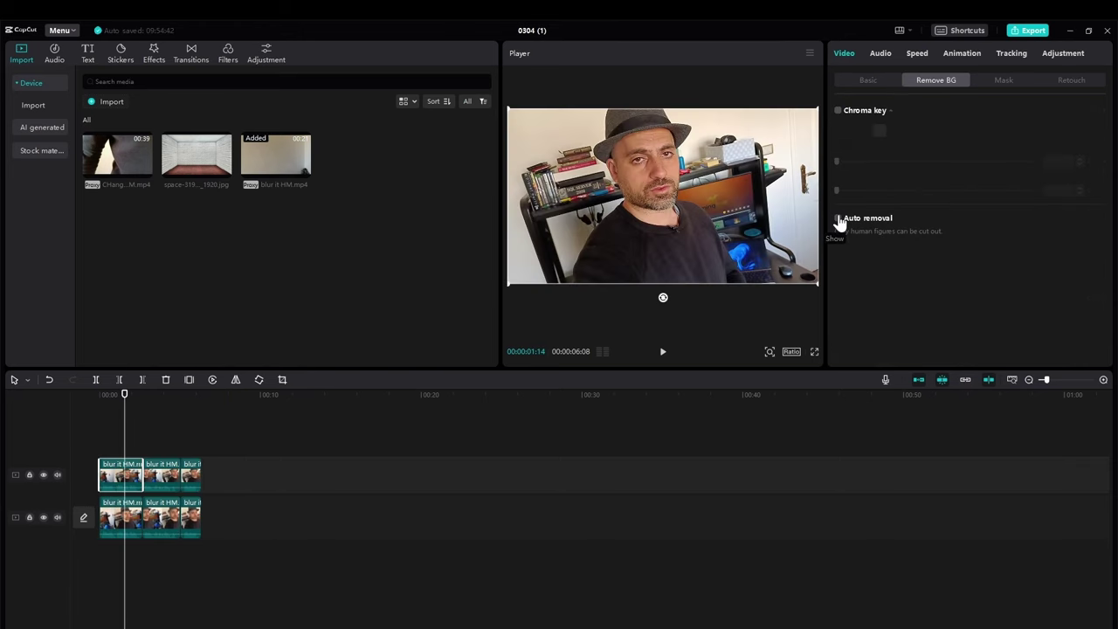
{"action": "left_click", "coordinate": [839, 219]}
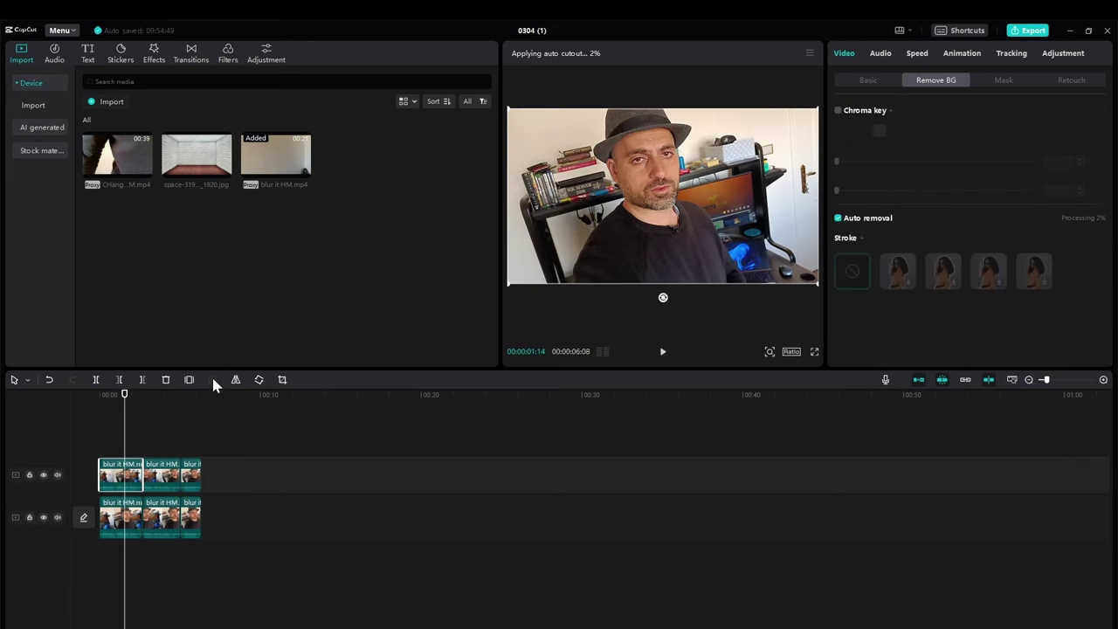
{"action": "left_click", "coordinate": [157, 476]}
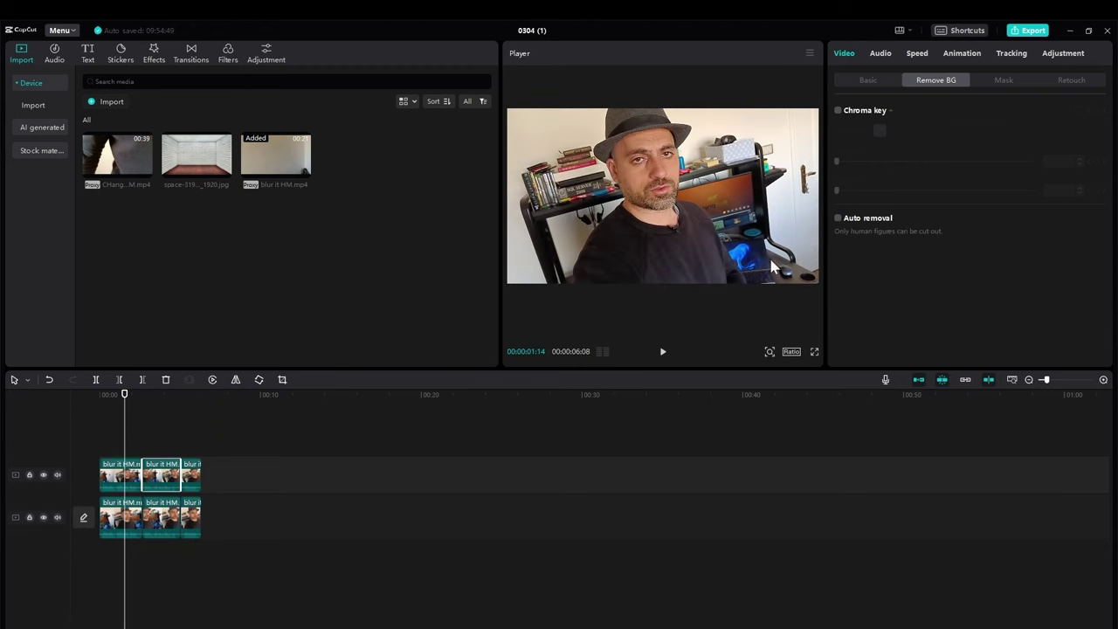
{"action": "left_click", "coordinate": [838, 220]}
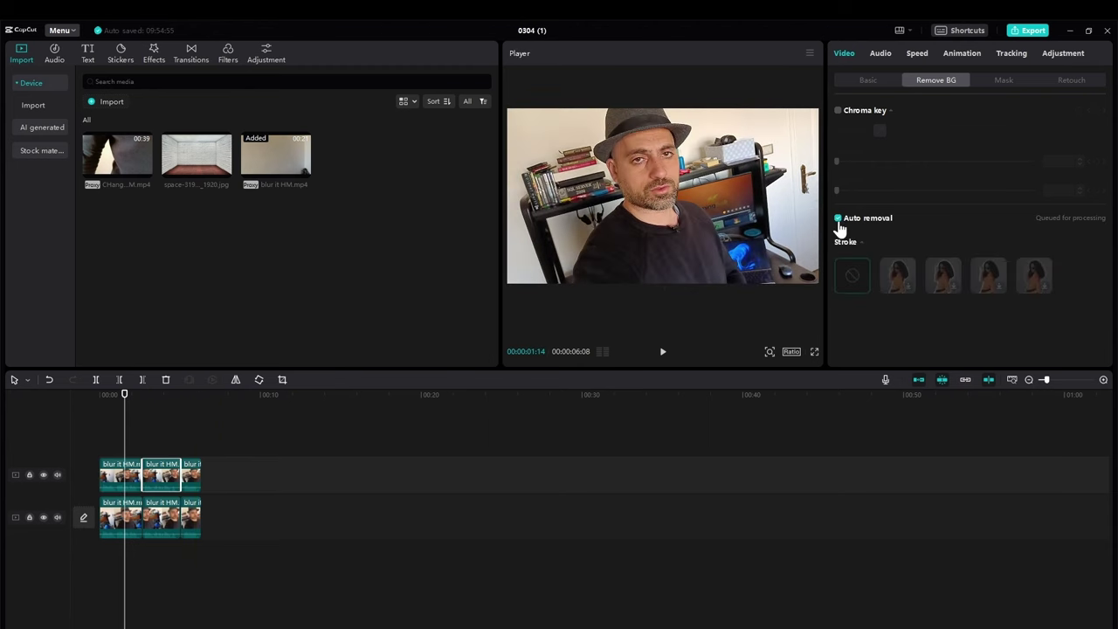
{"action": "left_click", "coordinate": [194, 477]}
{"action": "left_click", "coordinate": [840, 220]}
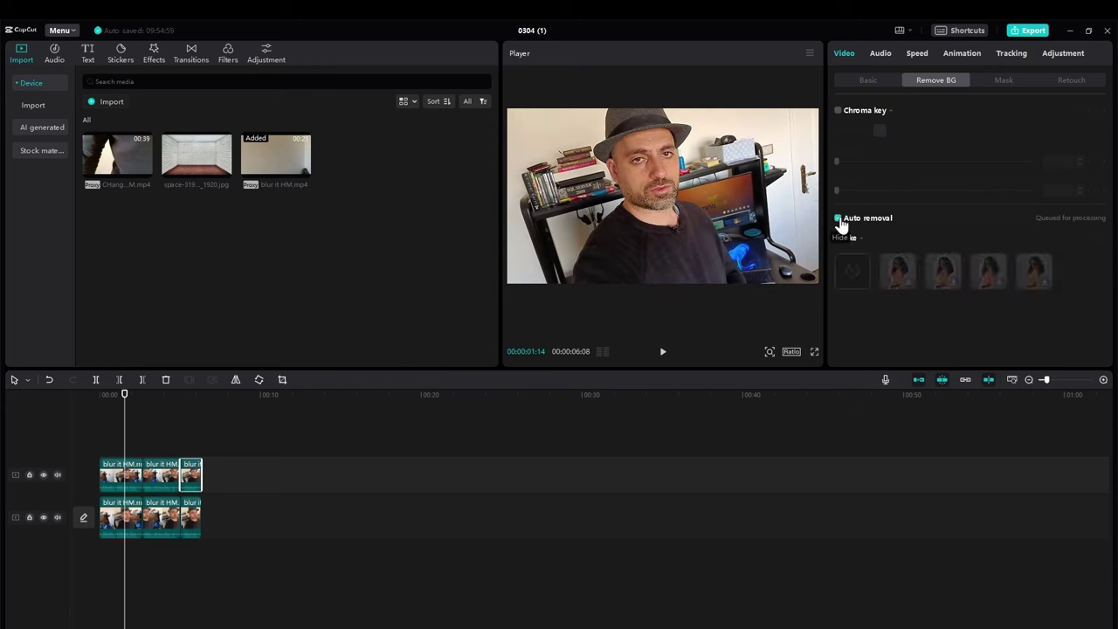
{"action": "left_click_drag", "start_coordinate": [124, 395], "coordinate": [98, 397]}
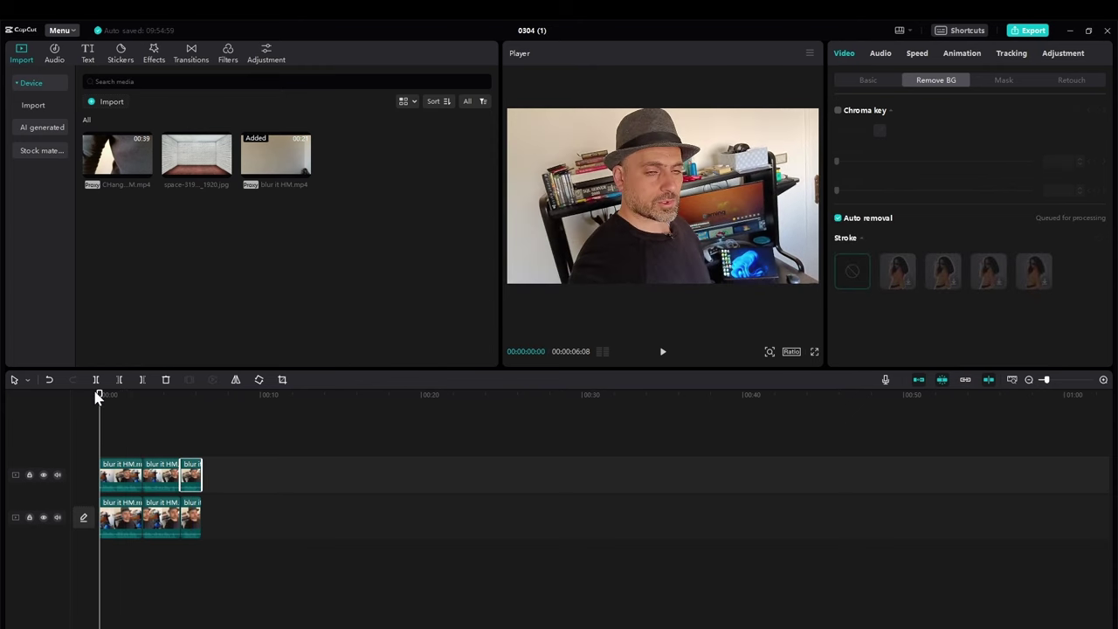
Place the Lens Blur effect at 00:00 and lower its strength to 16
{"action": "left_click", "coordinate": [154, 52]}
{"action": "left_click", "coordinate": [29, 147]}
{"action": "left_click", "coordinate": [110, 325]}
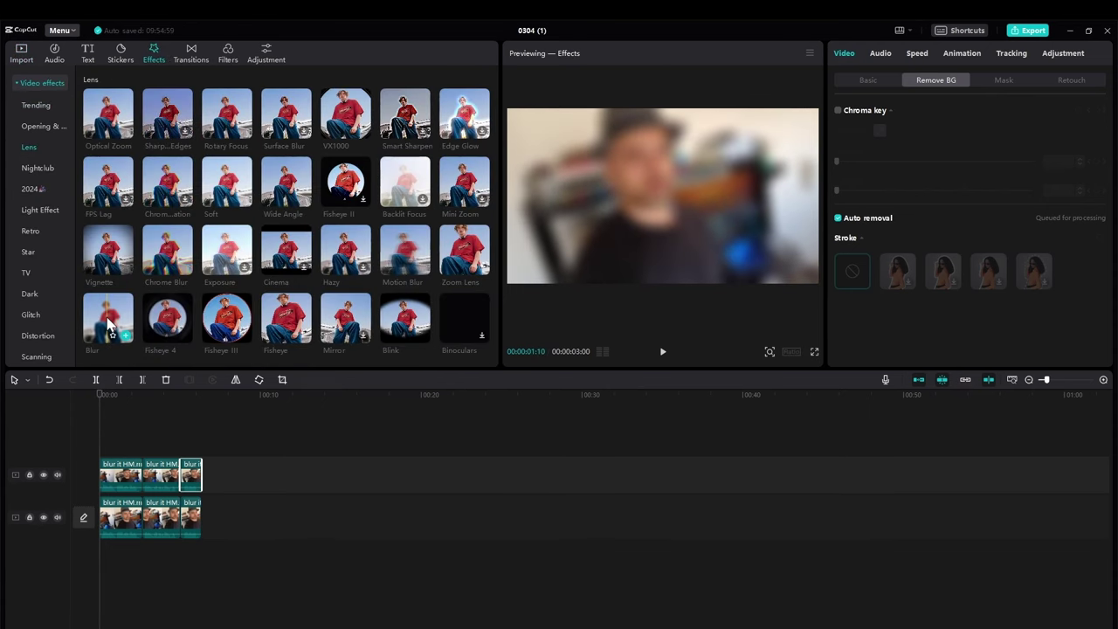
{"action": "left_click_drag", "start_coordinate": [109, 325], "coordinate": [201, 487]}
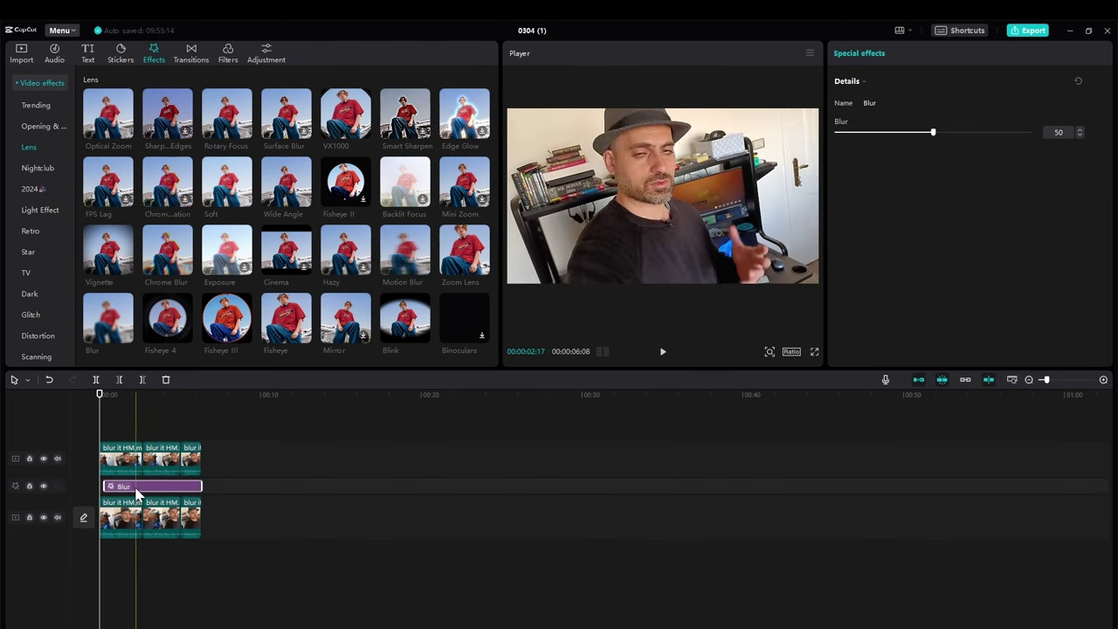
{"action": "left_click_drag", "start_coordinate": [103, 486], "coordinate": [99, 485]}
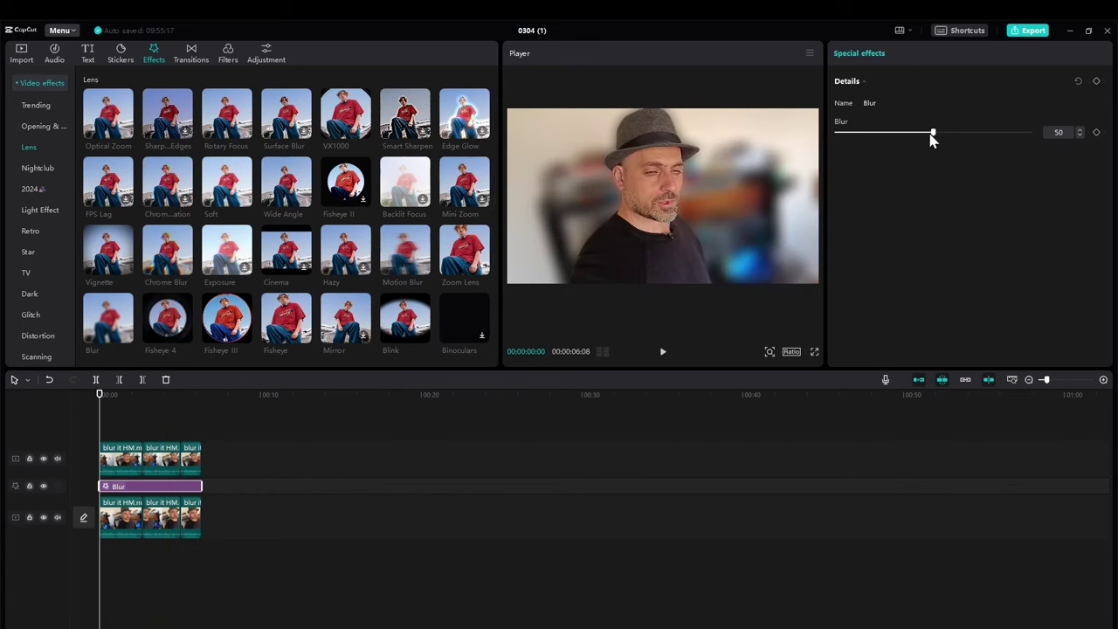
{"action": "left_click_drag", "start_coordinate": [927, 134], "coordinate": [868, 134]}
Play the clips to check the blur effect
{"action": "left_click", "coordinate": [662, 351]}
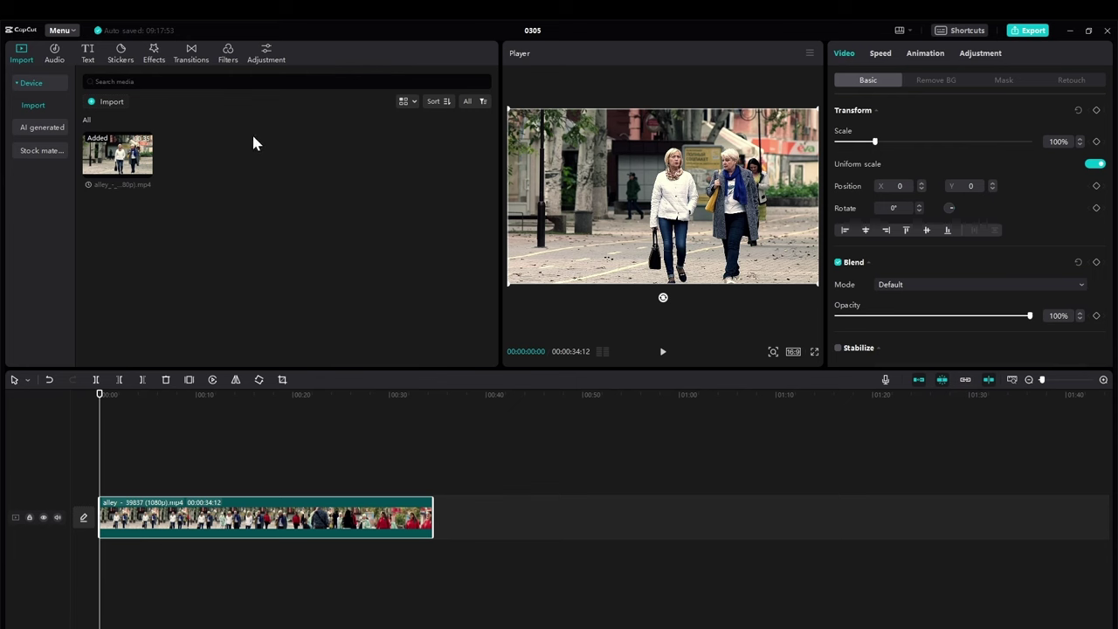
Add a second copy of the alley clip and move it onto a track above the original
{"action": "mouse_move", "coordinate": [147, 176]}
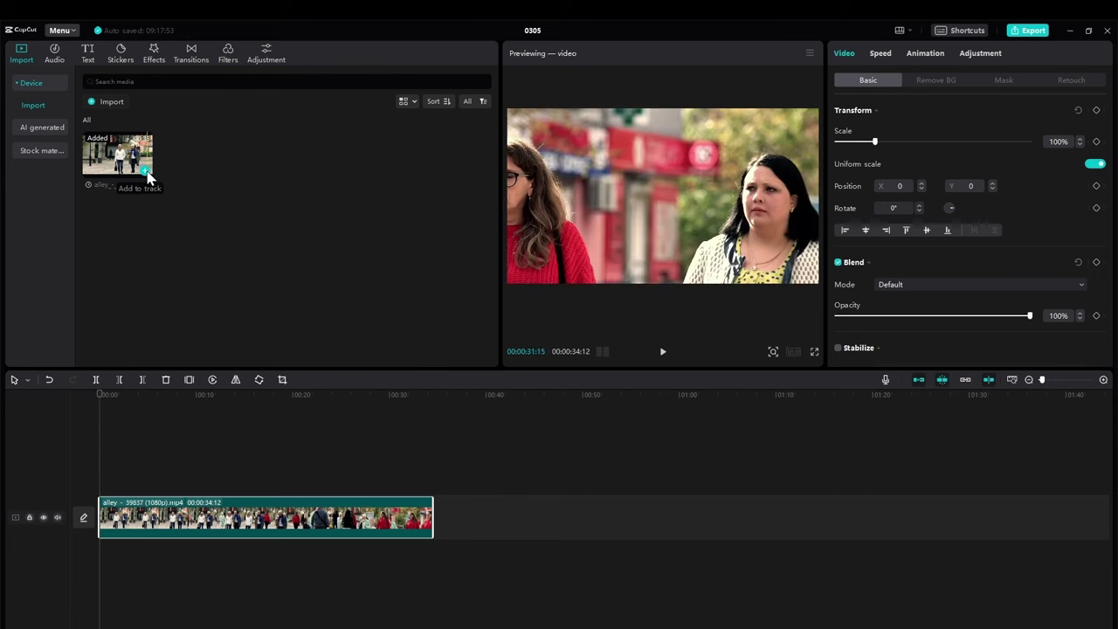
{"action": "left_click", "coordinate": [147, 175]}
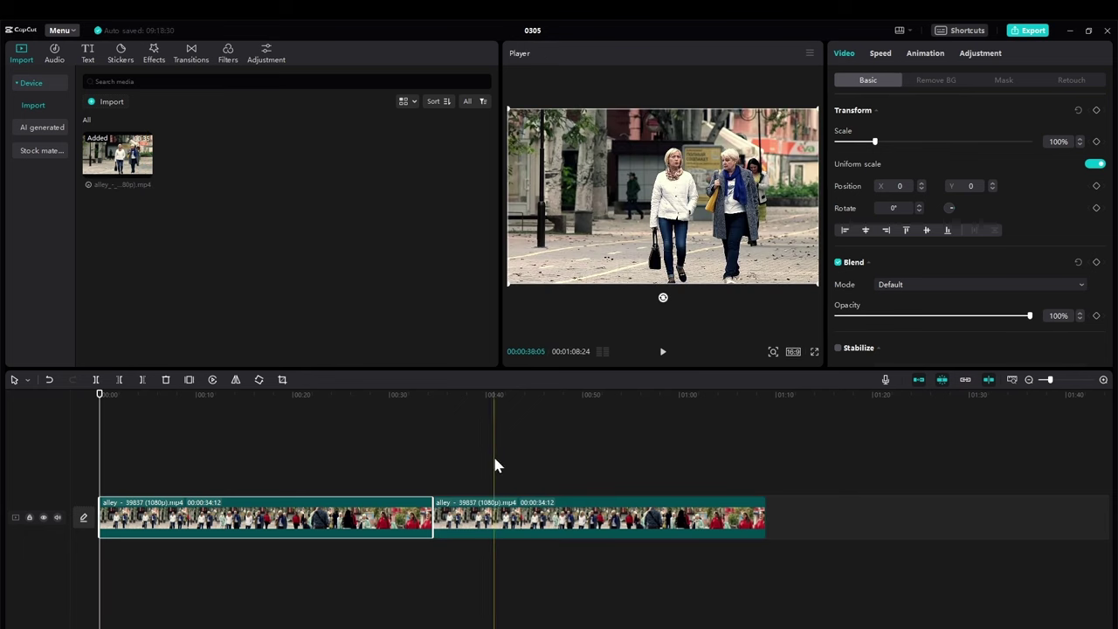
{"action": "left_click_drag", "start_coordinate": [465, 484], "coordinate": [248, 454]}
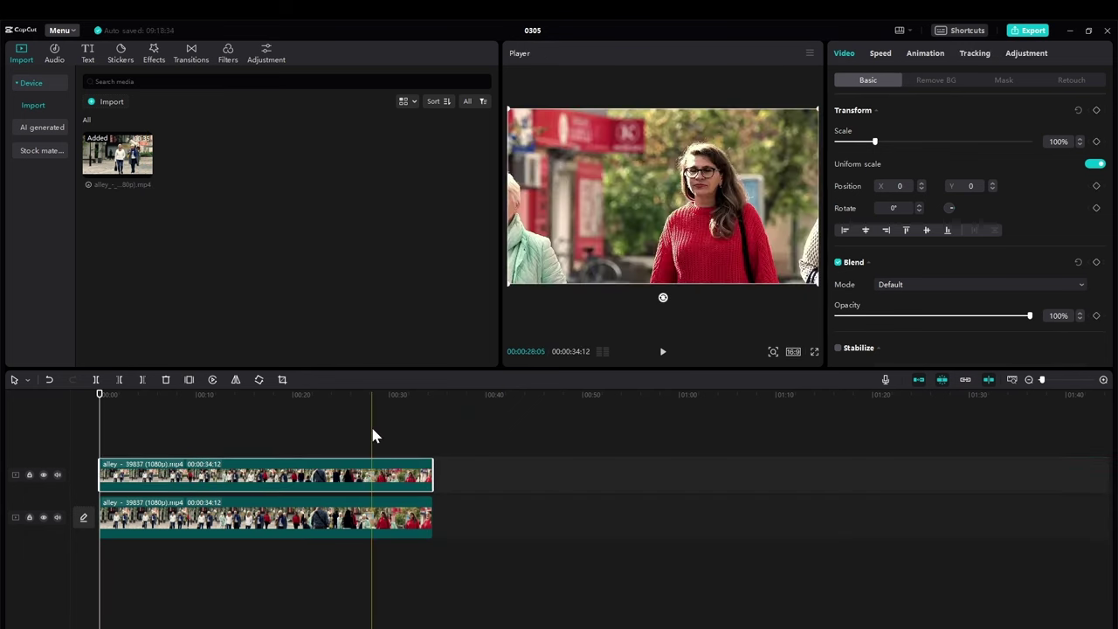
Apply the Lens Blur effect from the Effects library to the upper alley clip
{"action": "left_click", "coordinate": [153, 57]}
{"action": "mouse_move", "coordinate": [113, 320]}
{"action": "left_click_drag", "start_coordinate": [114, 320], "coordinate": [175, 472]}
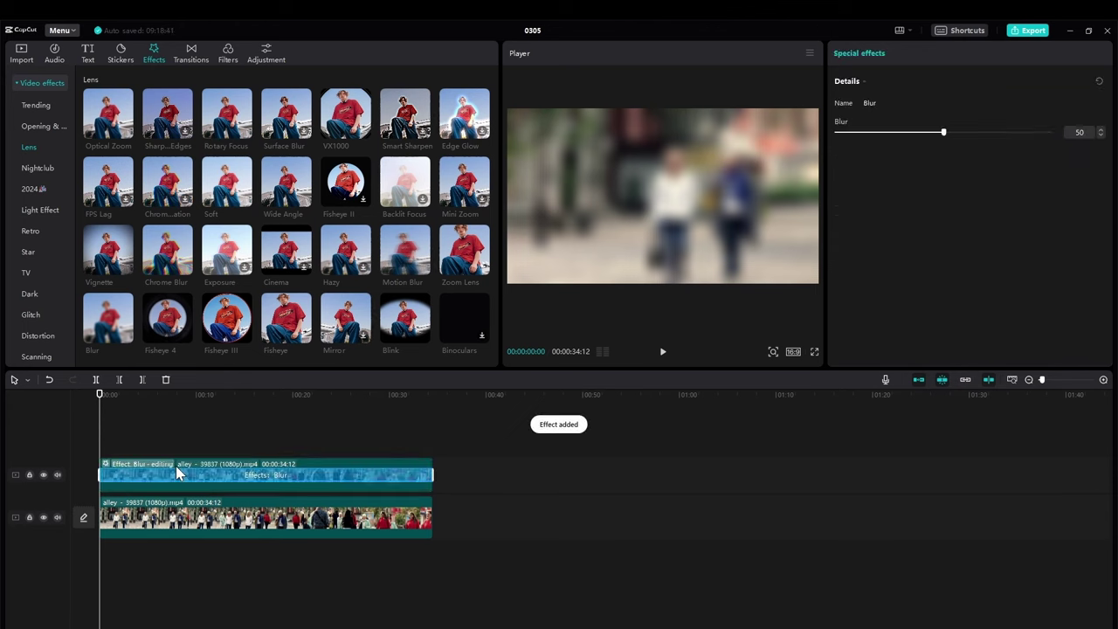
Add a Circle mask to the blurred alley clip and place it over the right-hand woman's face
{"action": "left_click", "coordinate": [317, 472]}
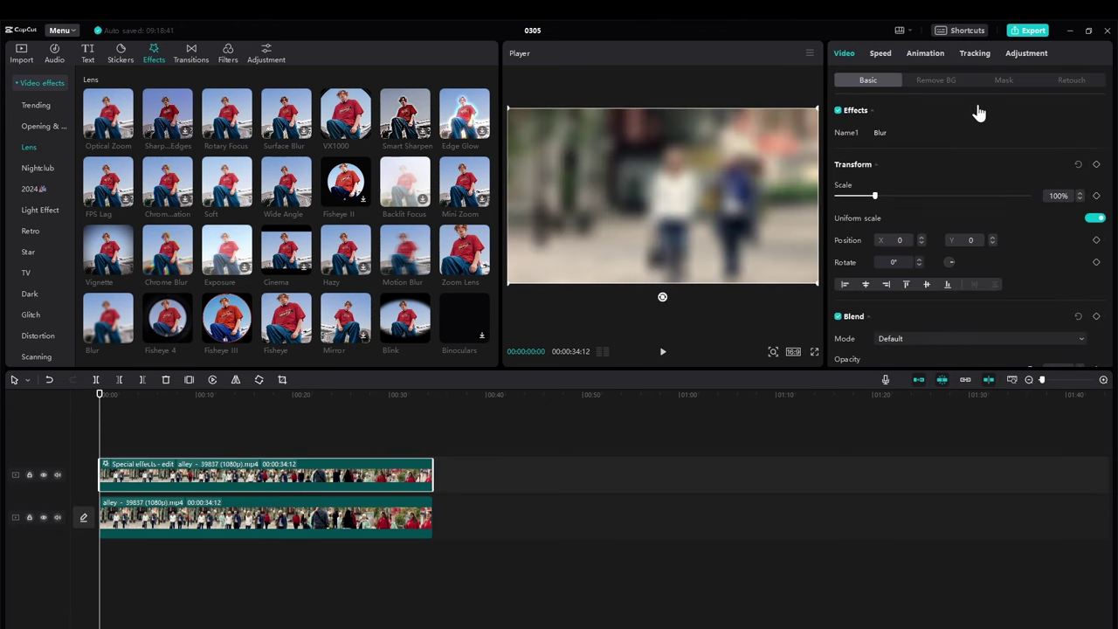
{"action": "left_click", "coordinate": [1003, 80]}
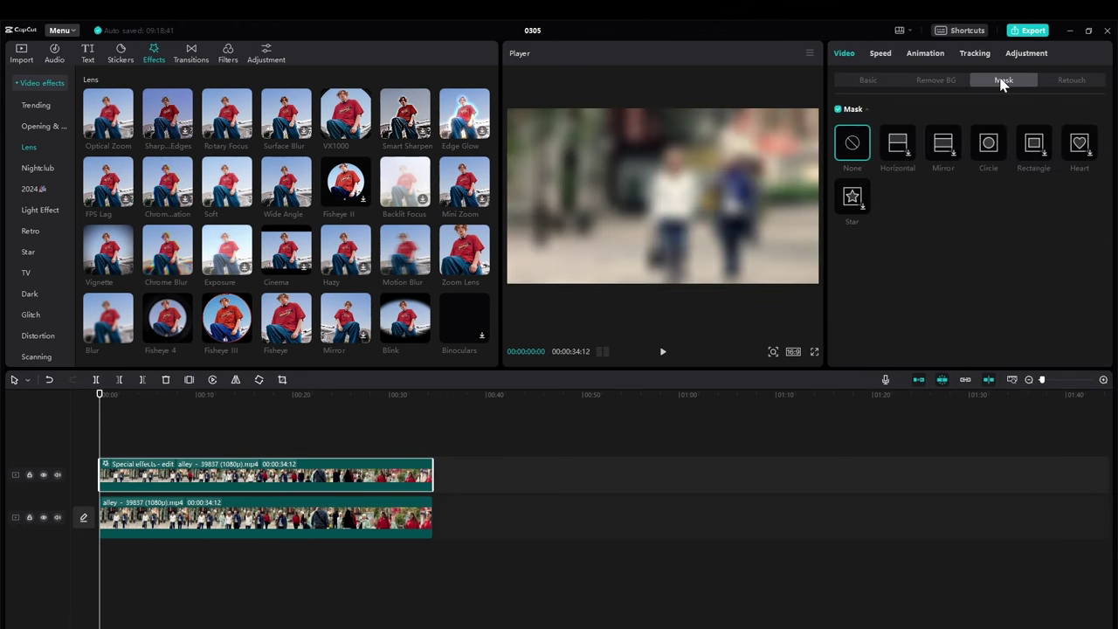
{"action": "left_click", "coordinate": [996, 148]}
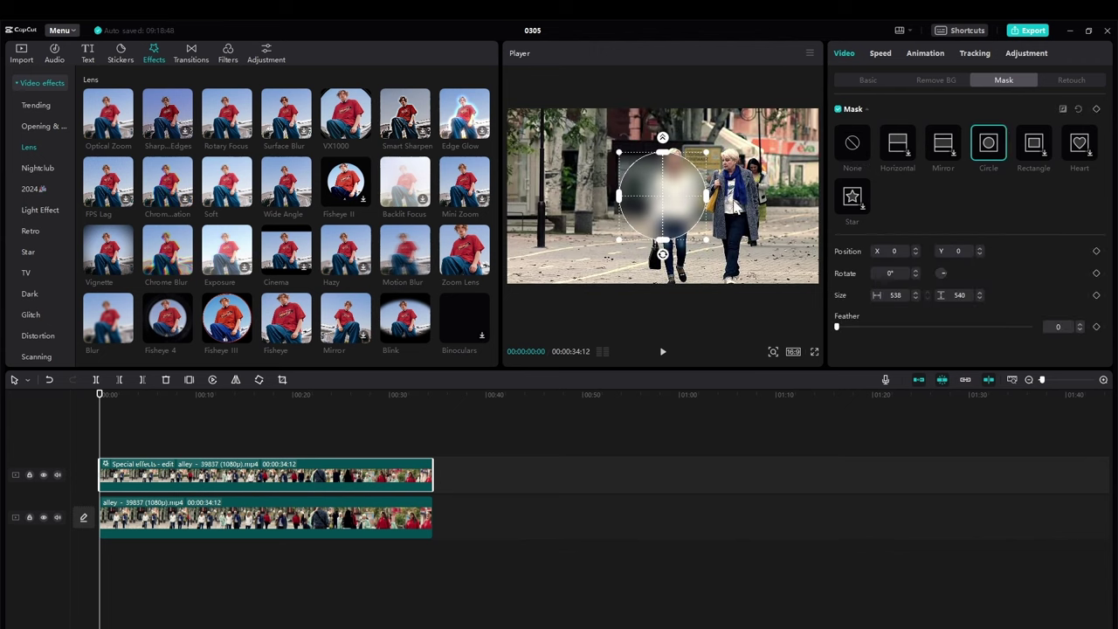
{"action": "left_click_drag", "start_coordinate": [683, 213], "coordinate": [728, 169]}
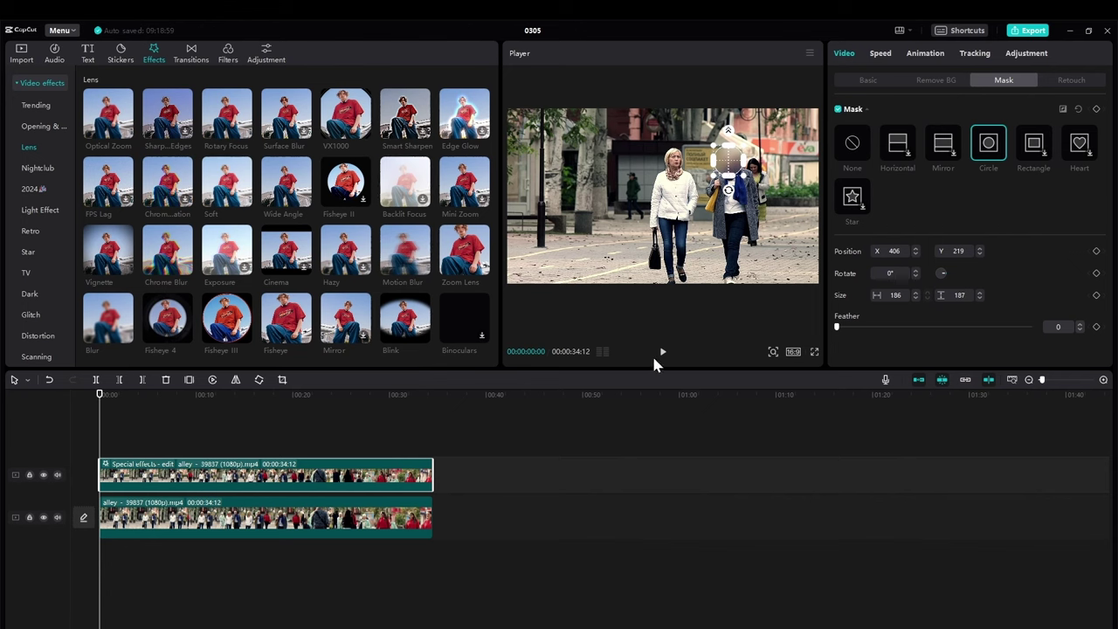
Mute the audio on both alley tracks, preview the masked blur, and return the playhead to the start
{"action": "left_click", "coordinate": [664, 356]}
{"action": "left_click", "coordinate": [664, 357]}
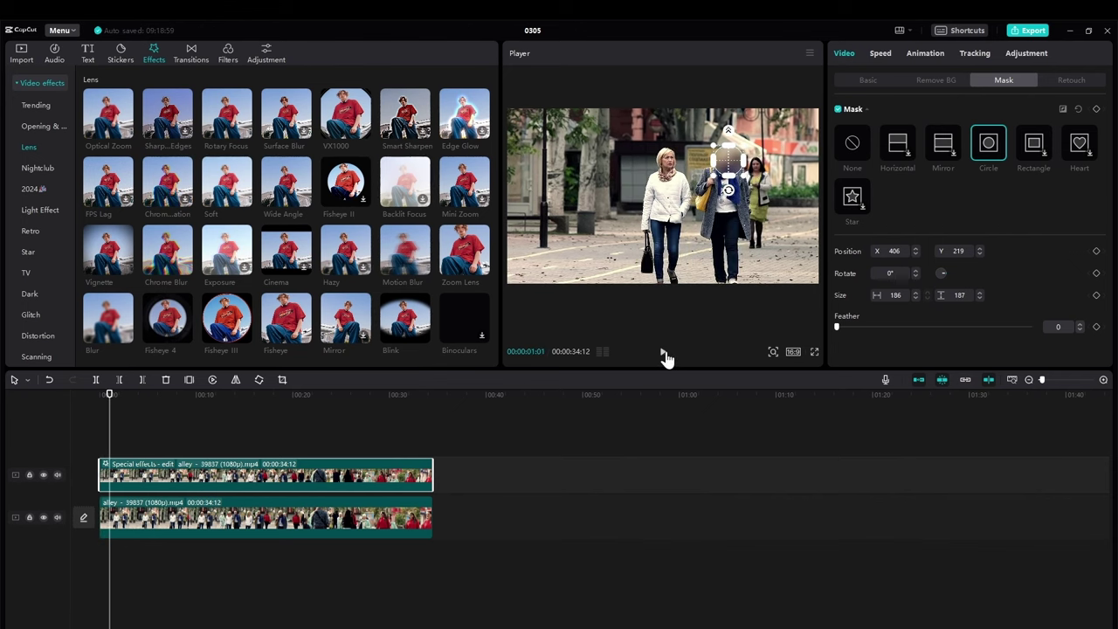
{"action": "left_click", "coordinate": [53, 474]}
{"action": "left_click", "coordinate": [58, 518]}
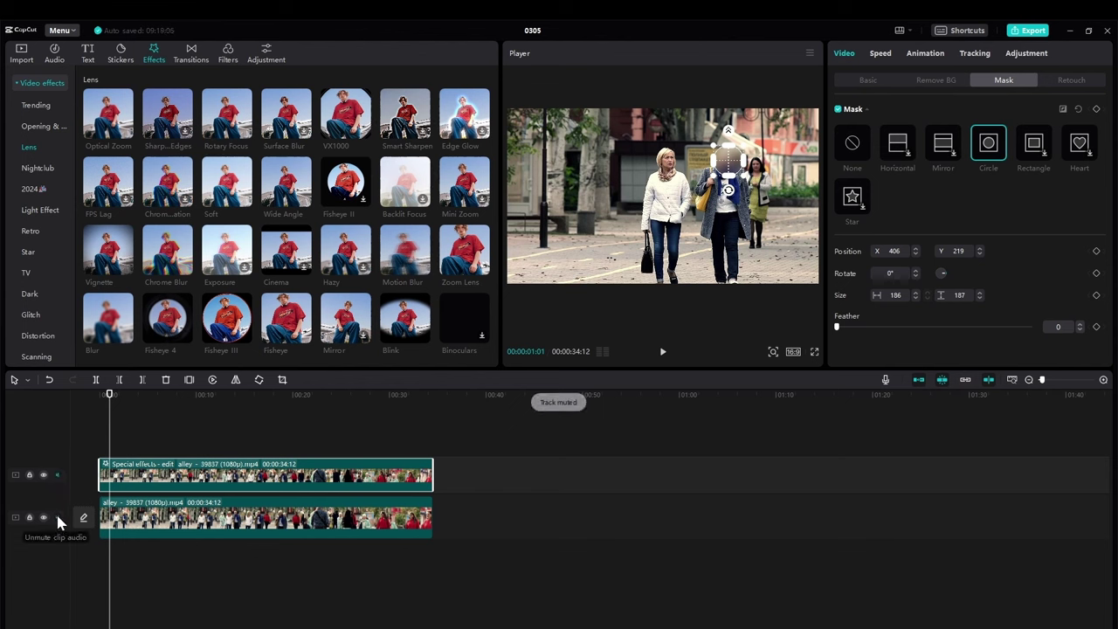
{"action": "left_click", "coordinate": [663, 353]}
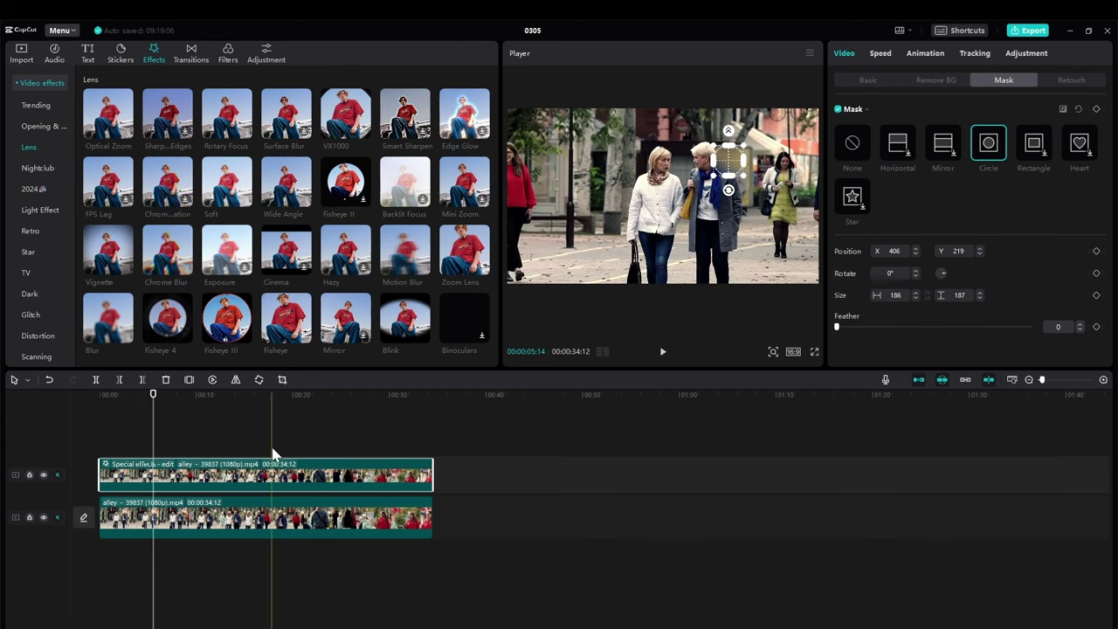
{"action": "left_click_drag", "start_coordinate": [155, 395], "coordinate": [71, 388]}
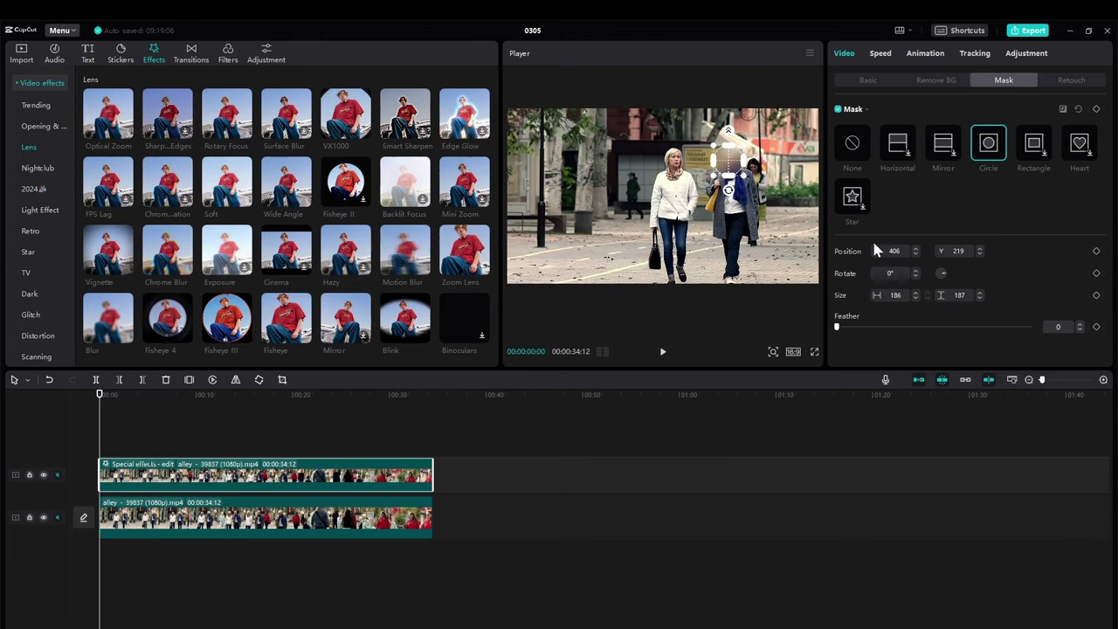
Set a mask position keyframe at the start and realign the circle onto the face during playback
{"action": "left_click", "coordinate": [1097, 252]}
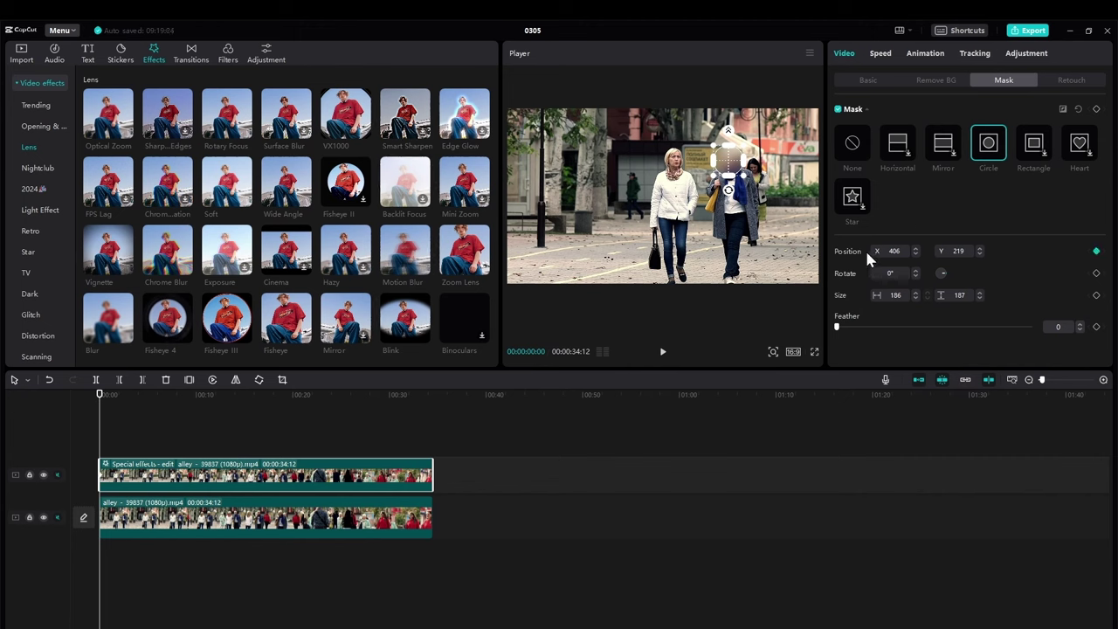
{"action": "left_click", "coordinate": [664, 353]}
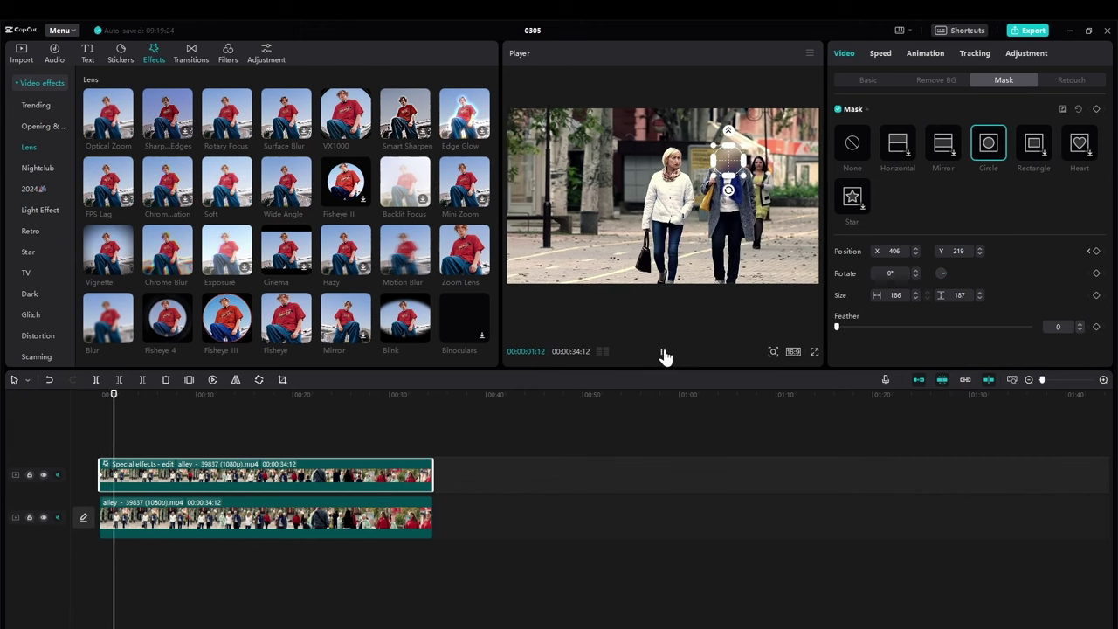
{"action": "left_click", "coordinate": [664, 353]}
{"action": "left_click_drag", "start_coordinate": [726, 168], "coordinate": [716, 164]}
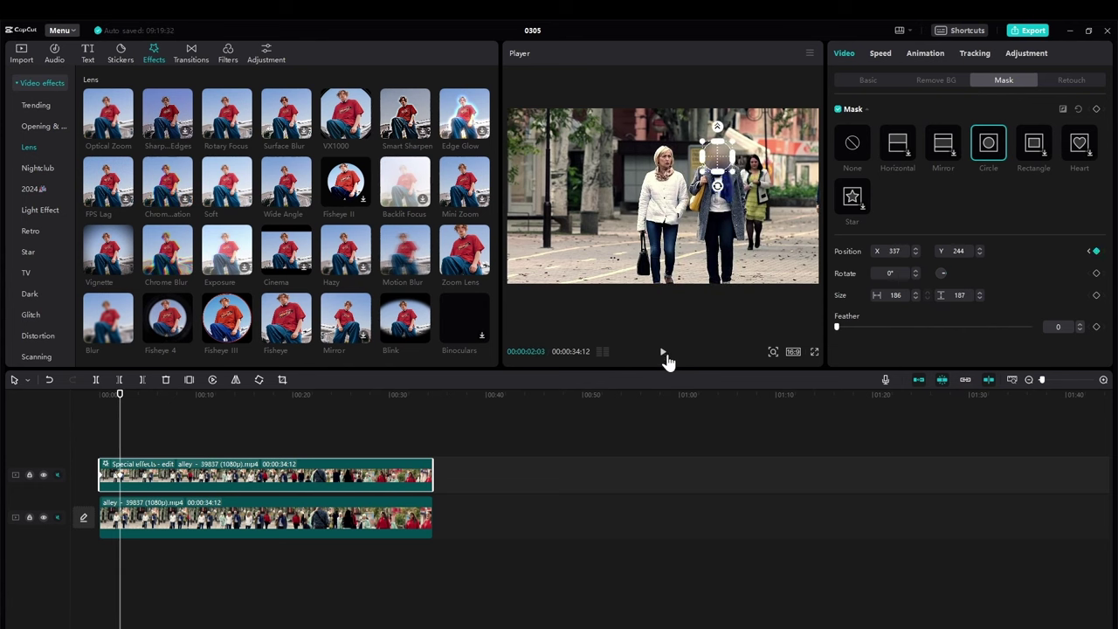
{"action": "left_click", "coordinate": [663, 353]}
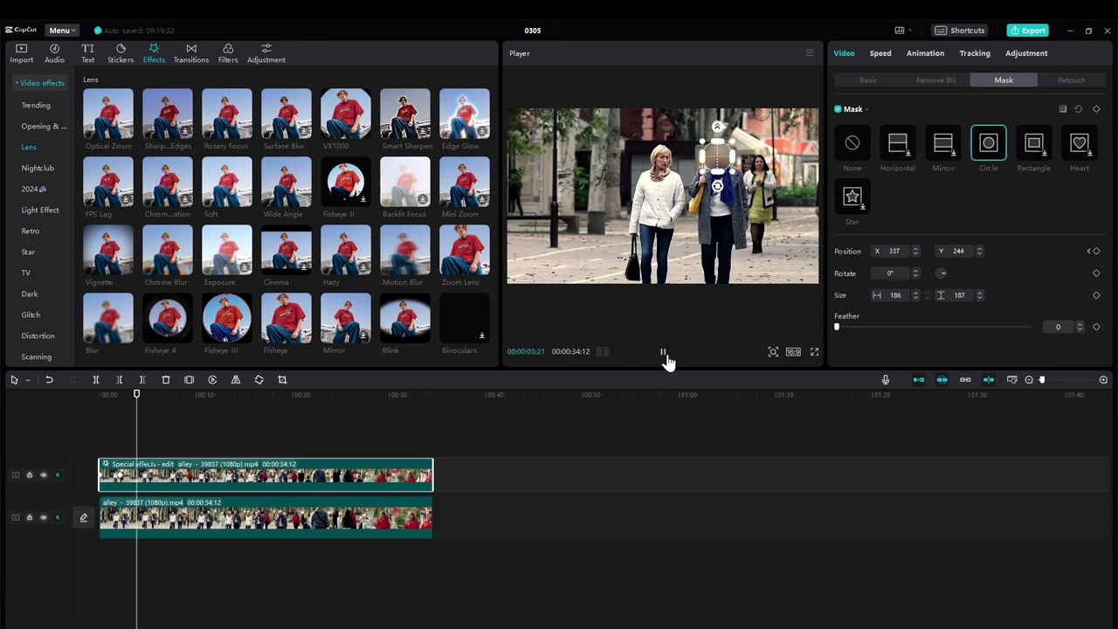
{"action": "left_click", "coordinate": [664, 354]}
{"action": "left_click_drag", "start_coordinate": [714, 164], "coordinate": [708, 163]}
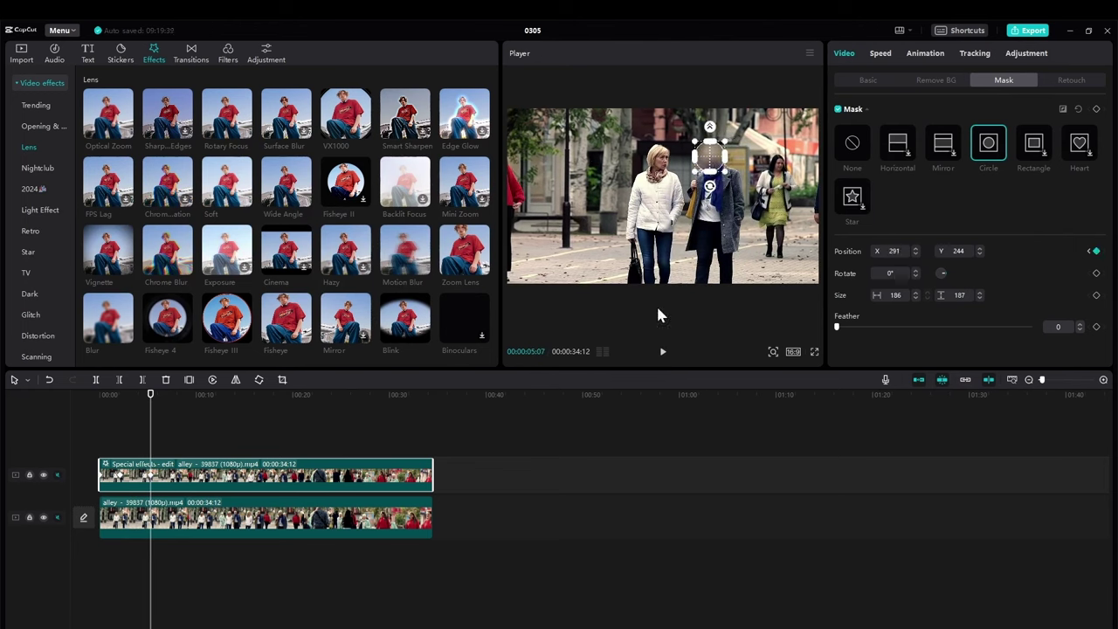
{"action": "left_click", "coordinate": [664, 352]}
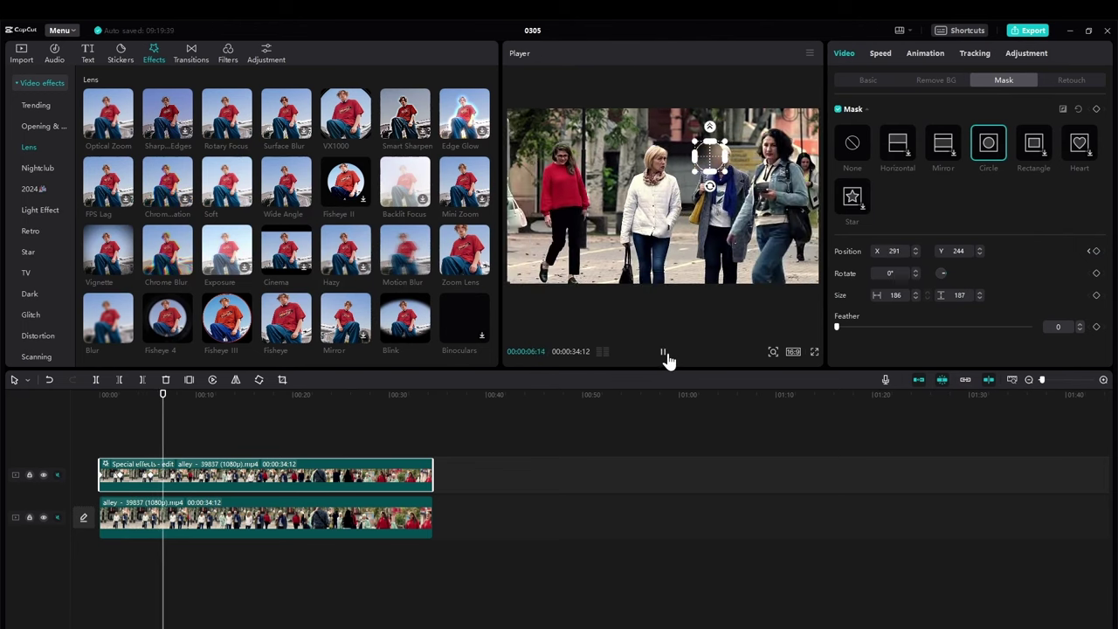
{"action": "left_click", "coordinate": [666, 355]}
{"action": "left_click_drag", "start_coordinate": [709, 155], "coordinate": [716, 158]}
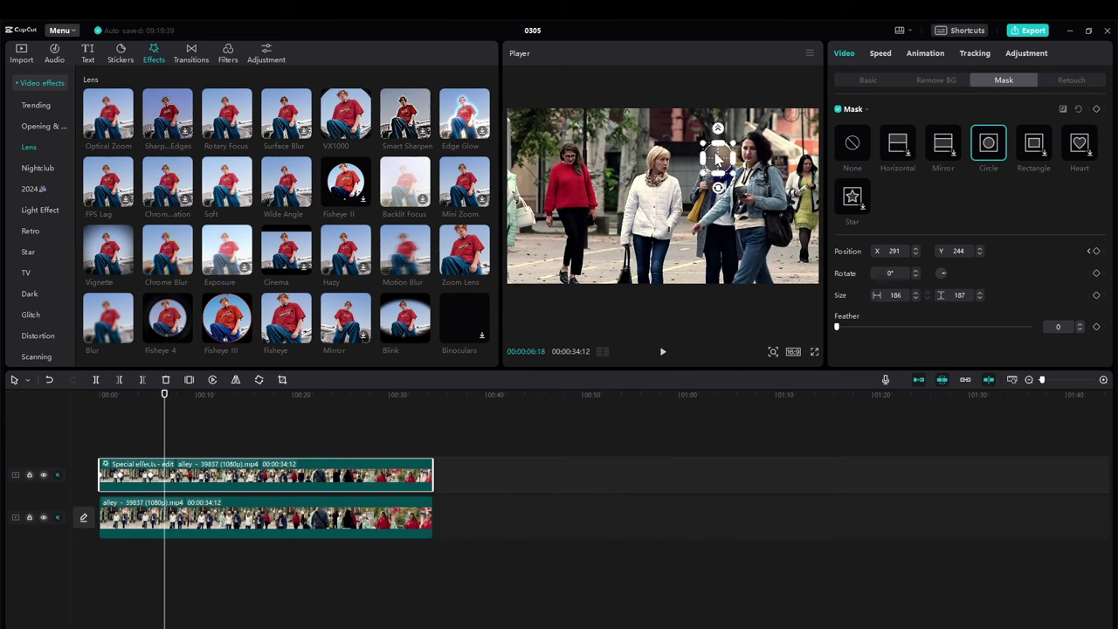
Keep realigning the mask on the face up to 00:00:09:09, then soften the mask edge
{"action": "left_click", "coordinate": [660, 354]}
{"action": "left_click", "coordinate": [664, 354]}
{"action": "left_click_drag", "start_coordinate": [722, 164], "coordinate": [734, 162]}
{"action": "left_click", "coordinate": [662, 356]}
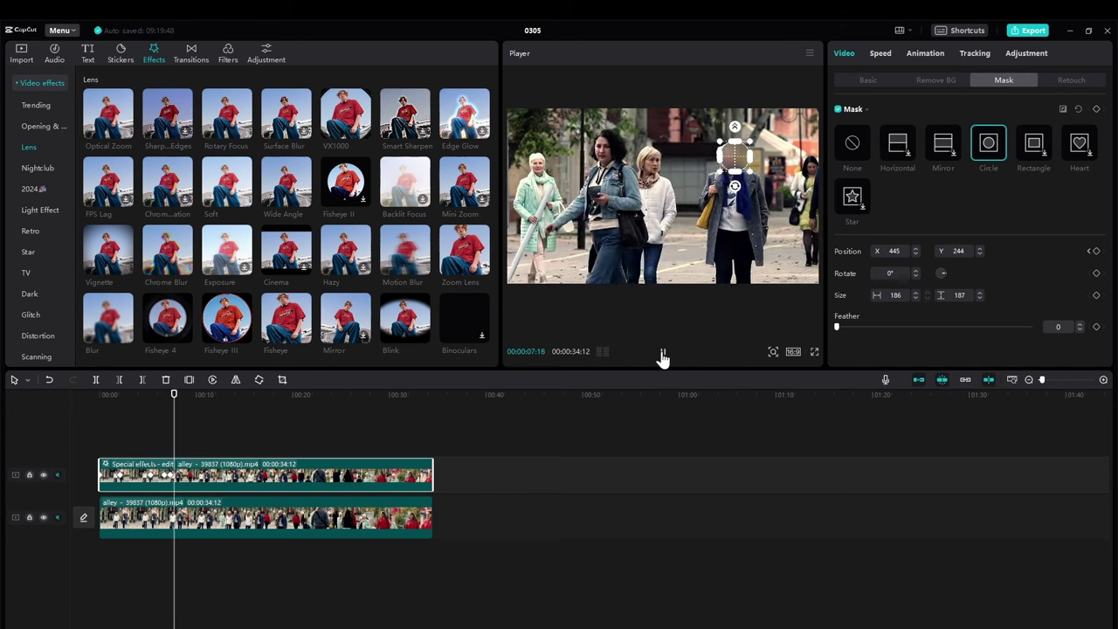
{"action": "left_click", "coordinate": [664, 353]}
{"action": "left_click_drag", "start_coordinate": [737, 170], "coordinate": [726, 166]}
{"action": "left_click", "coordinate": [664, 354]}
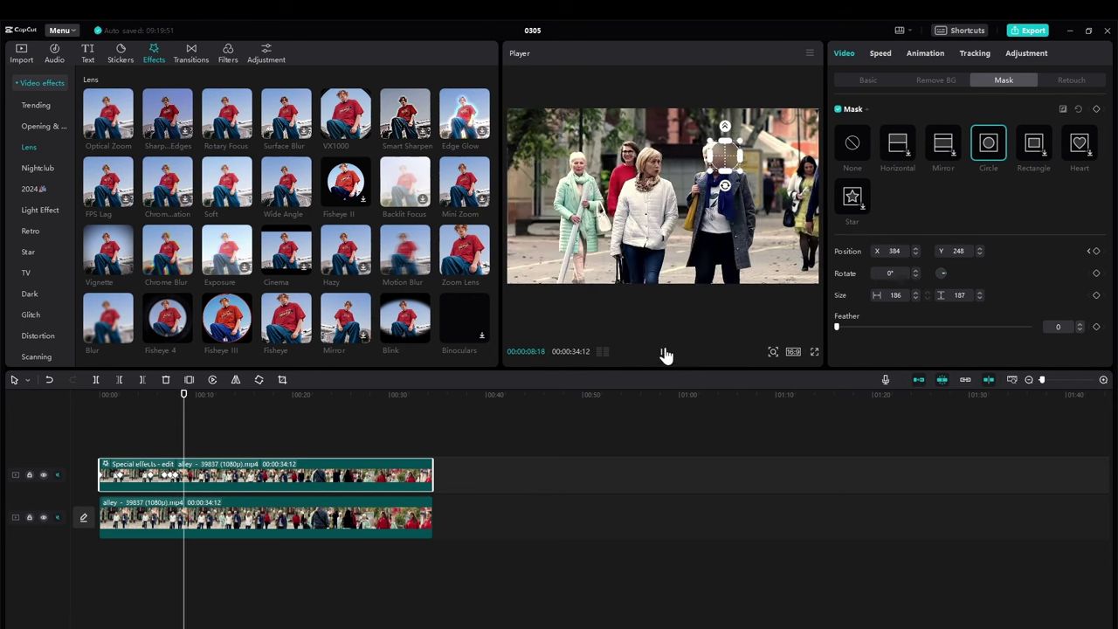
{"action": "left_click", "coordinate": [664, 354]}
{"action": "left_click_drag", "start_coordinate": [721, 162], "coordinate": [699, 164]}
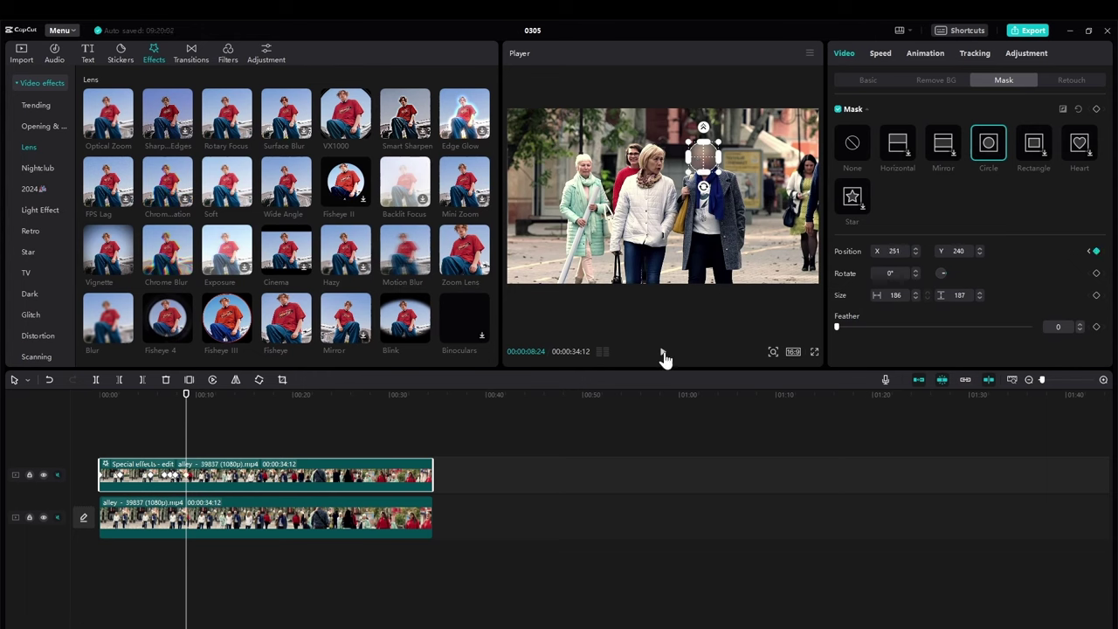
{"action": "left_click", "coordinate": [665, 356]}
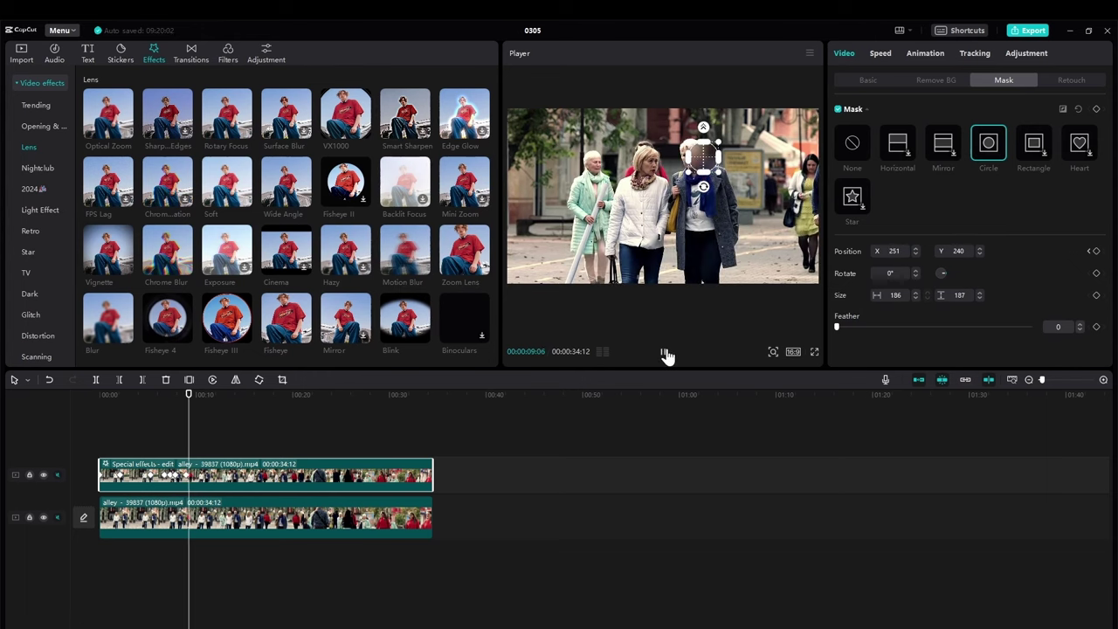
{"action": "left_click", "coordinate": [664, 355]}
{"action": "left_click_drag", "start_coordinate": [703, 160], "coordinate": [691, 166]}
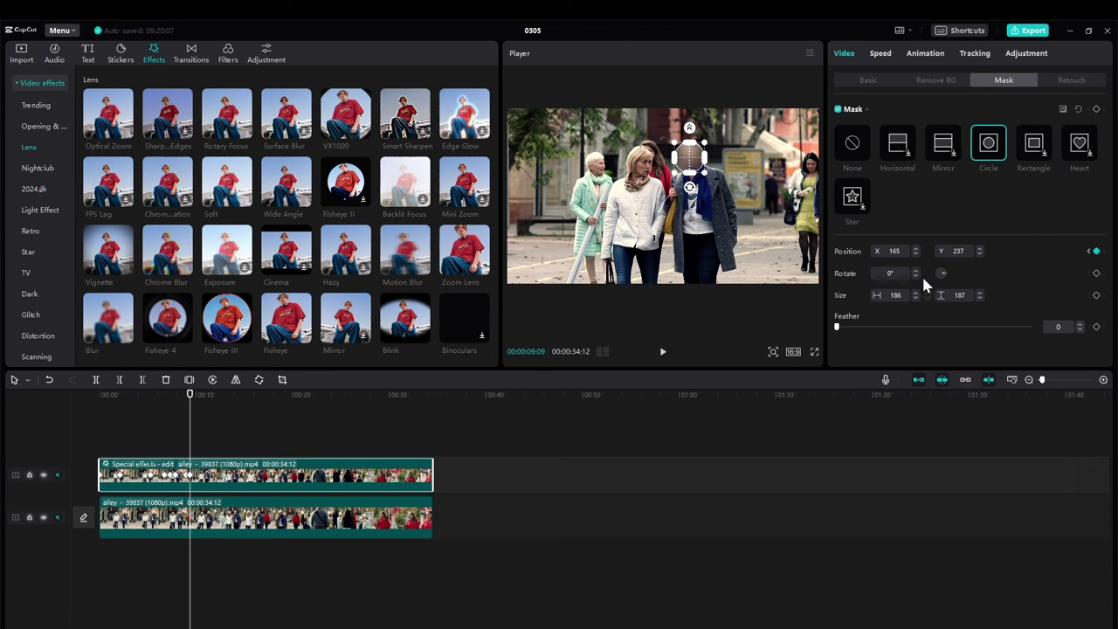
{"action": "mouse_move", "coordinate": [836, 327]}
{"action": "left_mouse_down"}
{"action": "mouse_move", "coordinate": [861, 328]}
{"action": "mouse_move", "coordinate": [836, 327]}
{"action": "mouse_move", "coordinate": [846, 330]}
{"action": "left_mouse_up"}
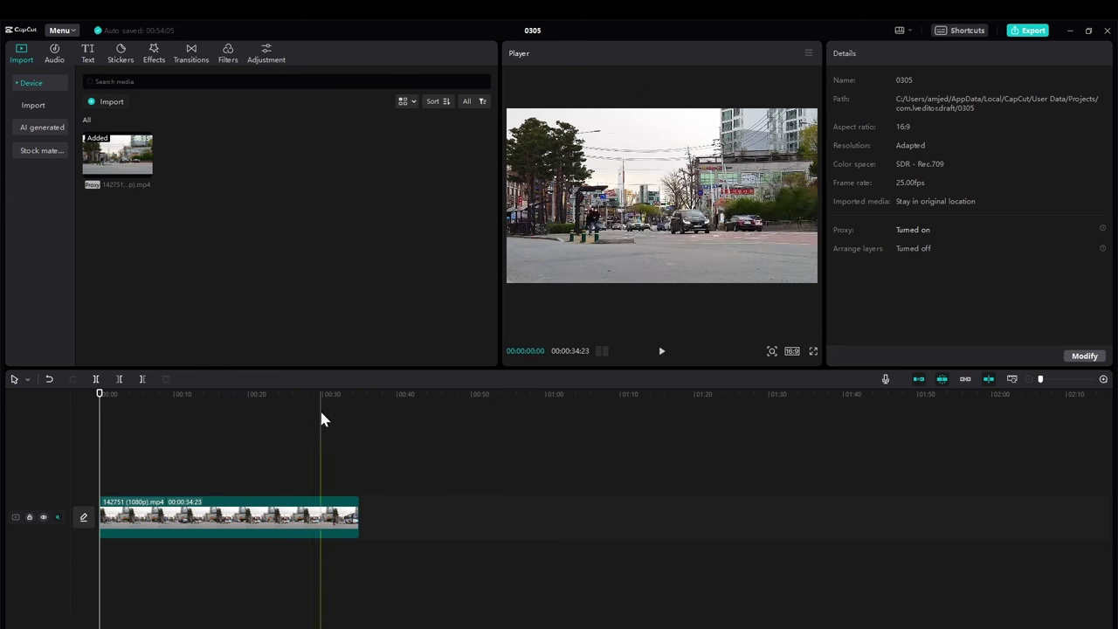
Raise the street clip's Standard speed from 2.0x through 5.0x toward 10.0x, previewing each change
{"action": "left_click", "coordinate": [163, 513]}
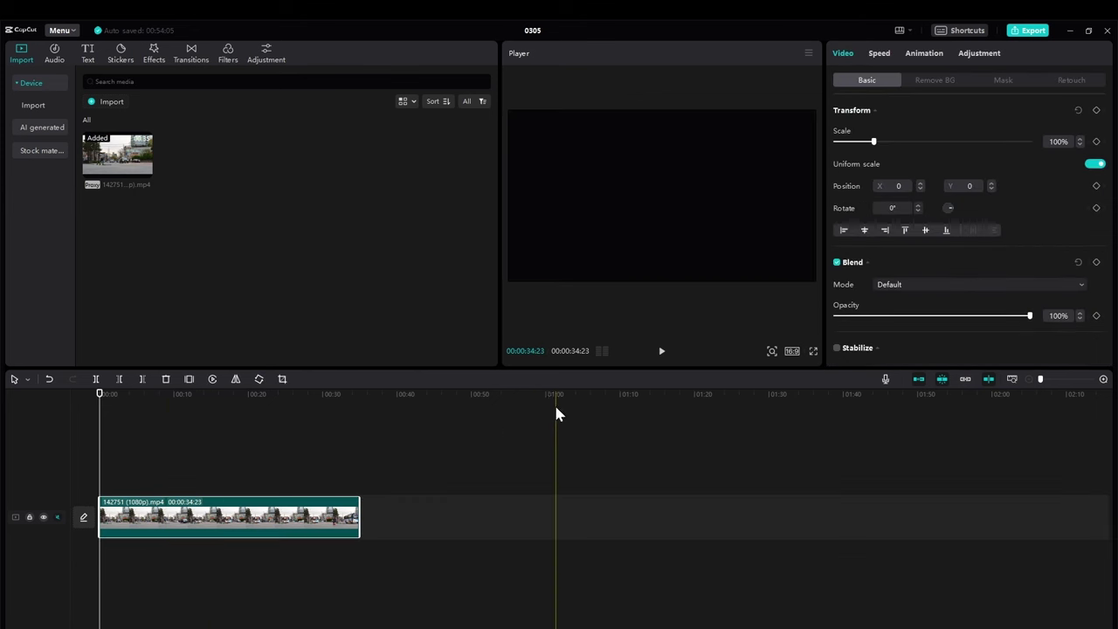
{"action": "left_click", "coordinate": [664, 356]}
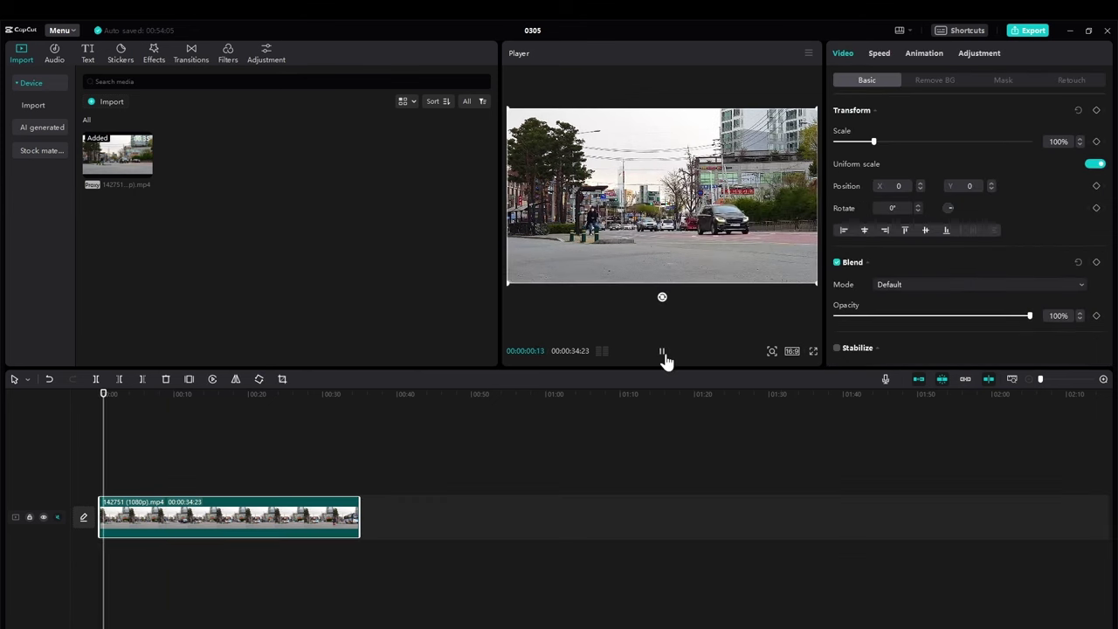
{"action": "left_click", "coordinate": [664, 357]}
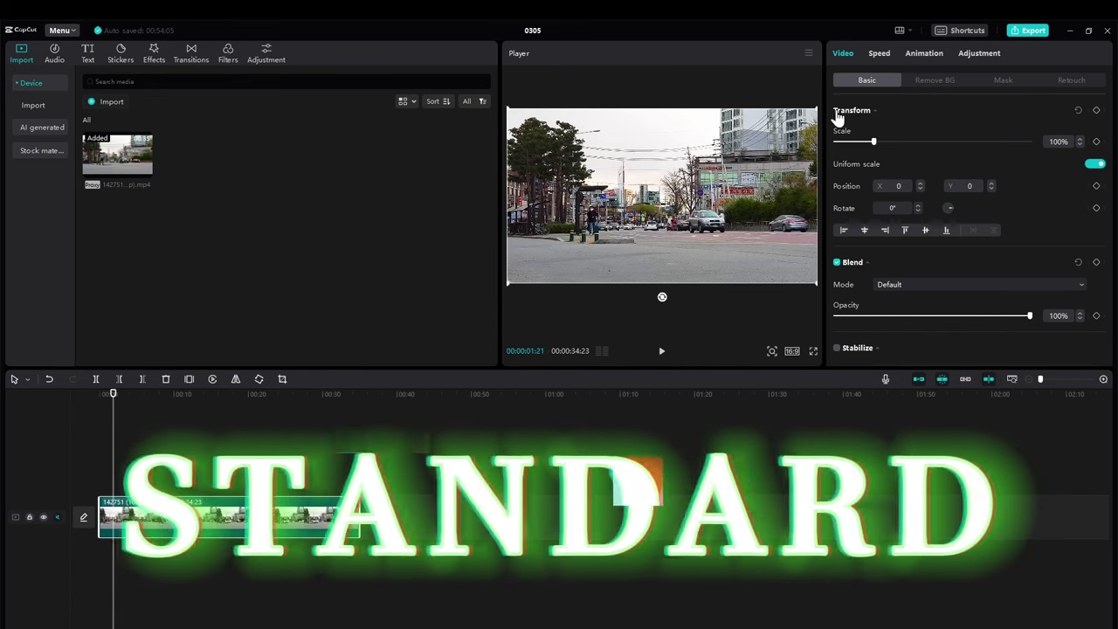
{"action": "left_click", "coordinate": [879, 55]}
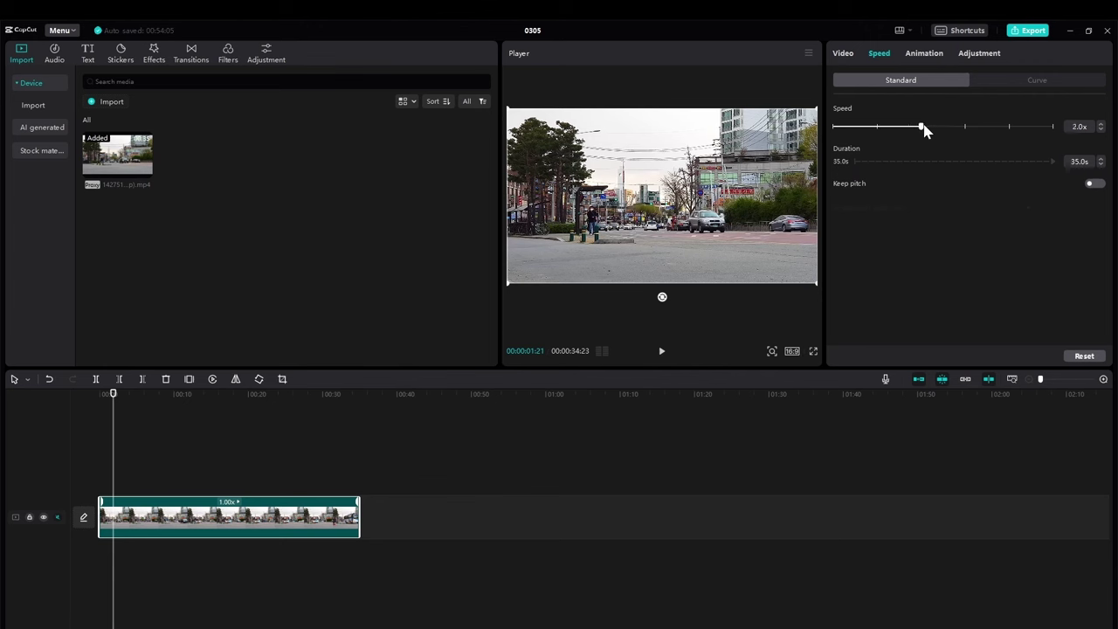
{"action": "left_click_drag", "start_coordinate": [923, 127], "coordinate": [923, 128]}
{"action": "left_click", "coordinate": [667, 355]}
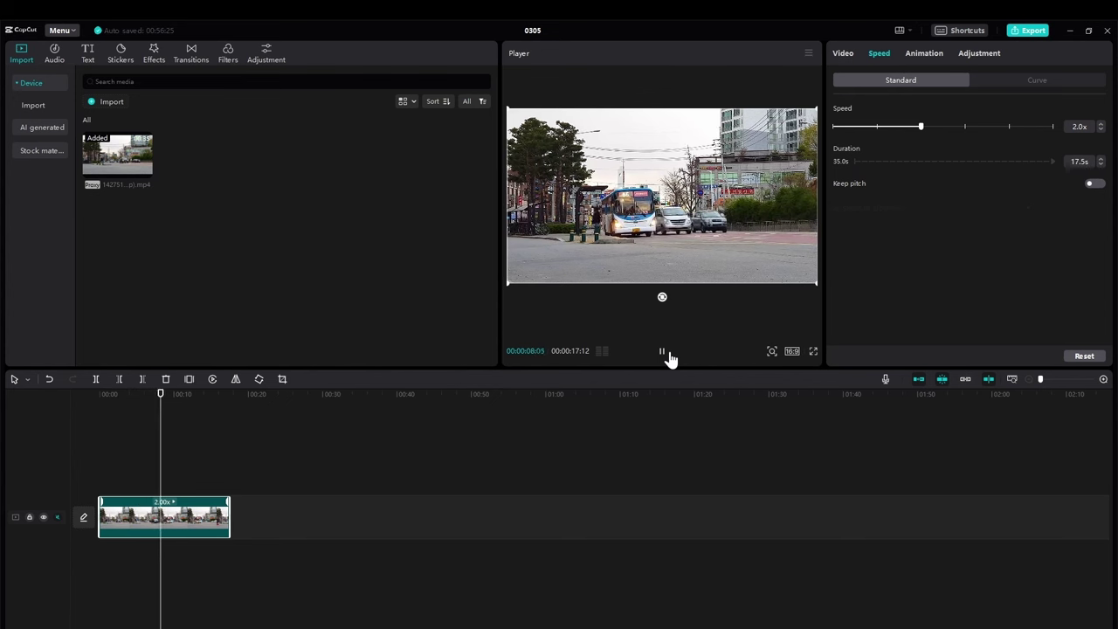
{"action": "left_click_drag", "start_coordinate": [921, 126], "coordinate": [967, 128]}
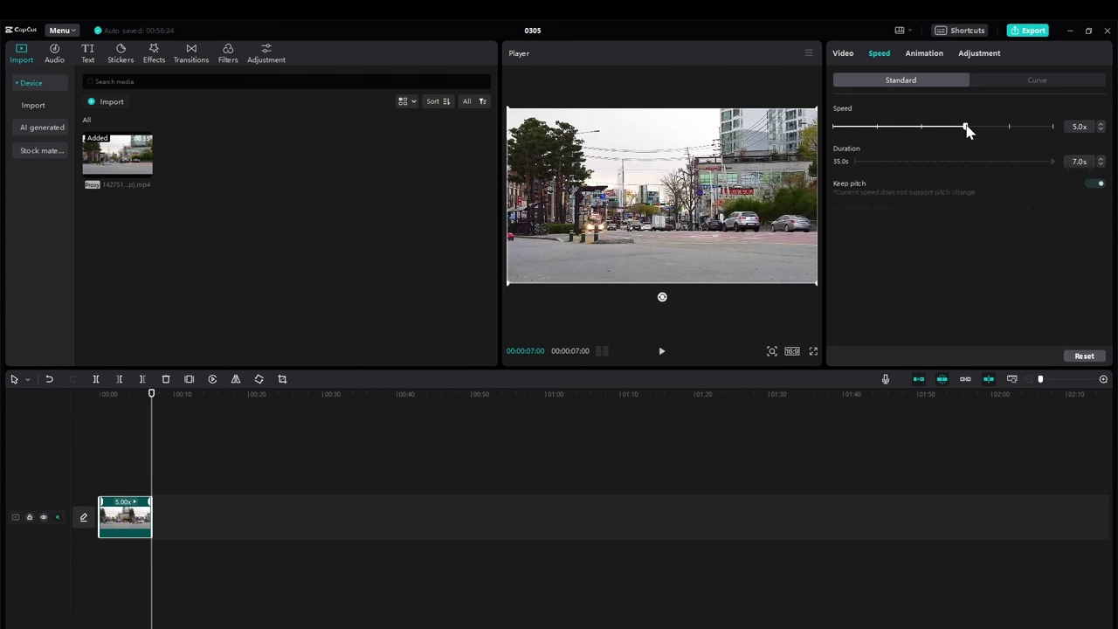
{"action": "left_click", "coordinate": [662, 352]}
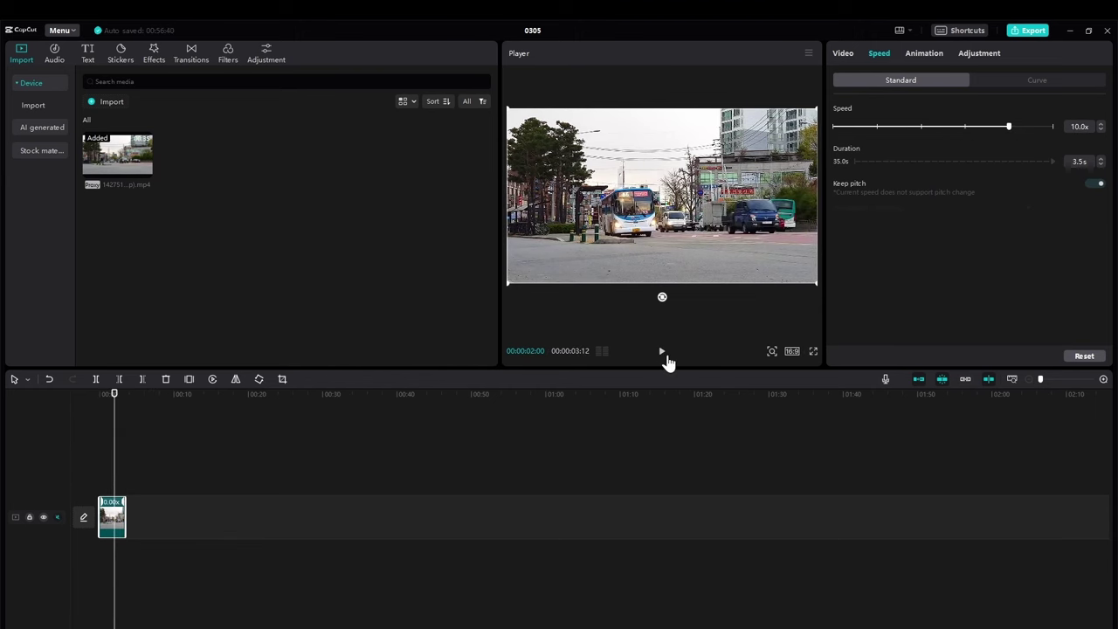
{"action": "left_click", "coordinate": [664, 353]}
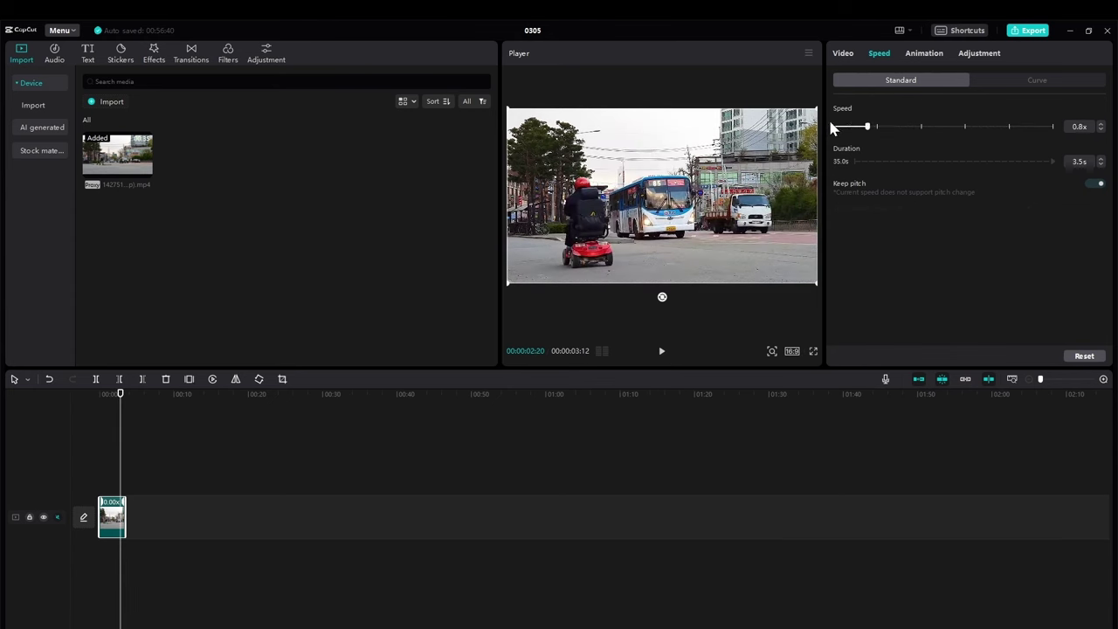
Try 0.1x speed with Optical flow smooth slow-mo, then turn it off and reset speed to 1.0x
{"action": "left_click_drag", "start_coordinate": [829, 125], "coordinate": [830, 127]}
{"action": "left_click", "coordinate": [664, 352]}
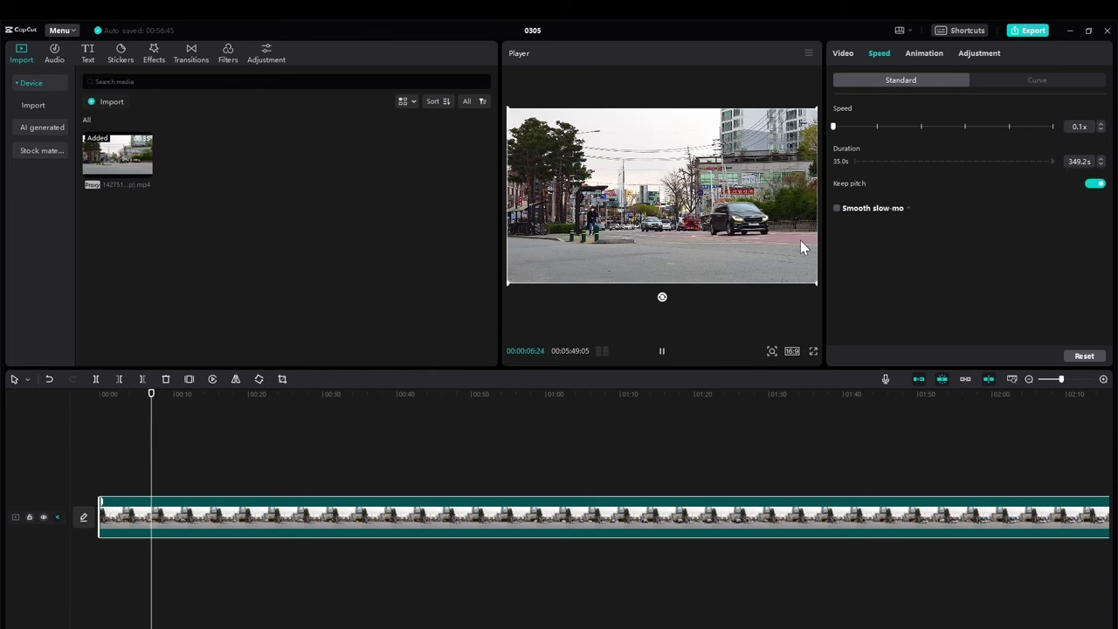
{"action": "left_click", "coordinate": [836, 210]}
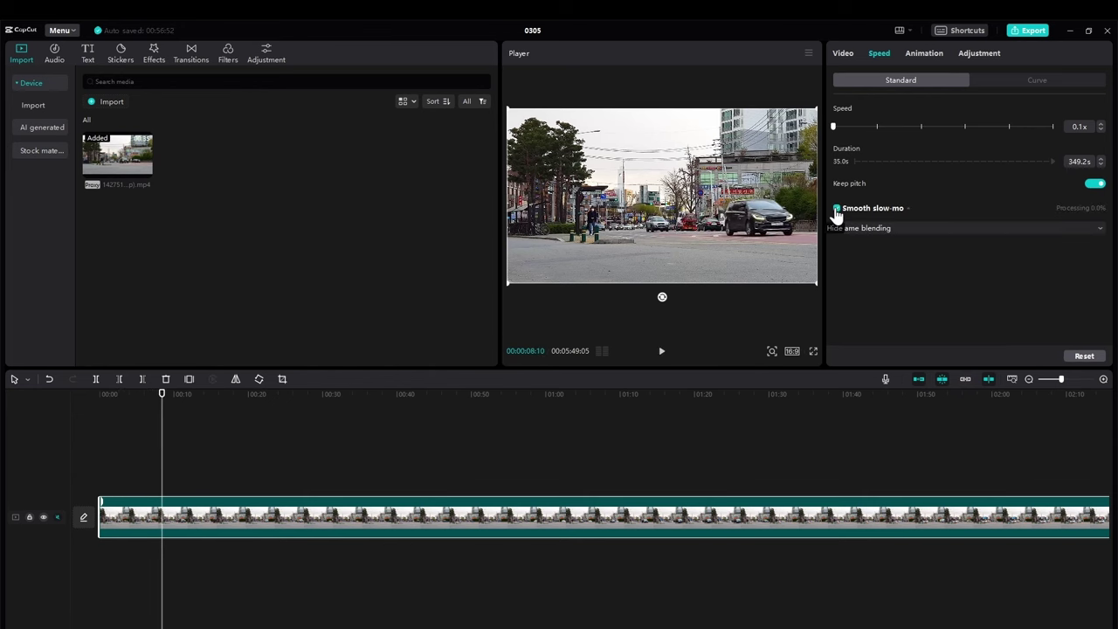
{"action": "left_click", "coordinate": [926, 229]}
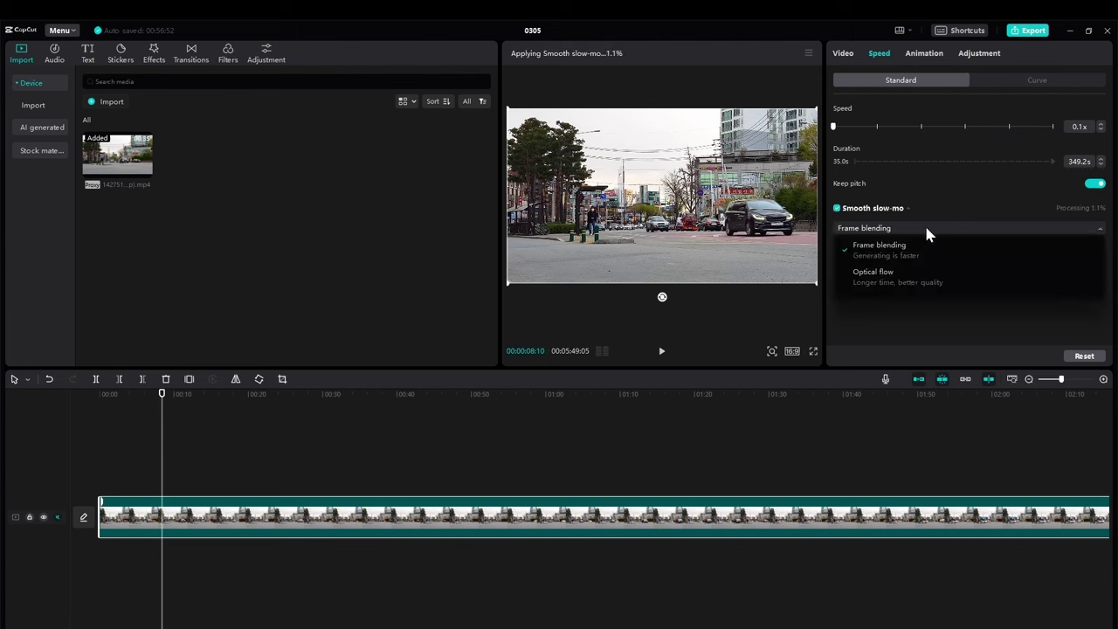
{"action": "left_click", "coordinate": [928, 283]}
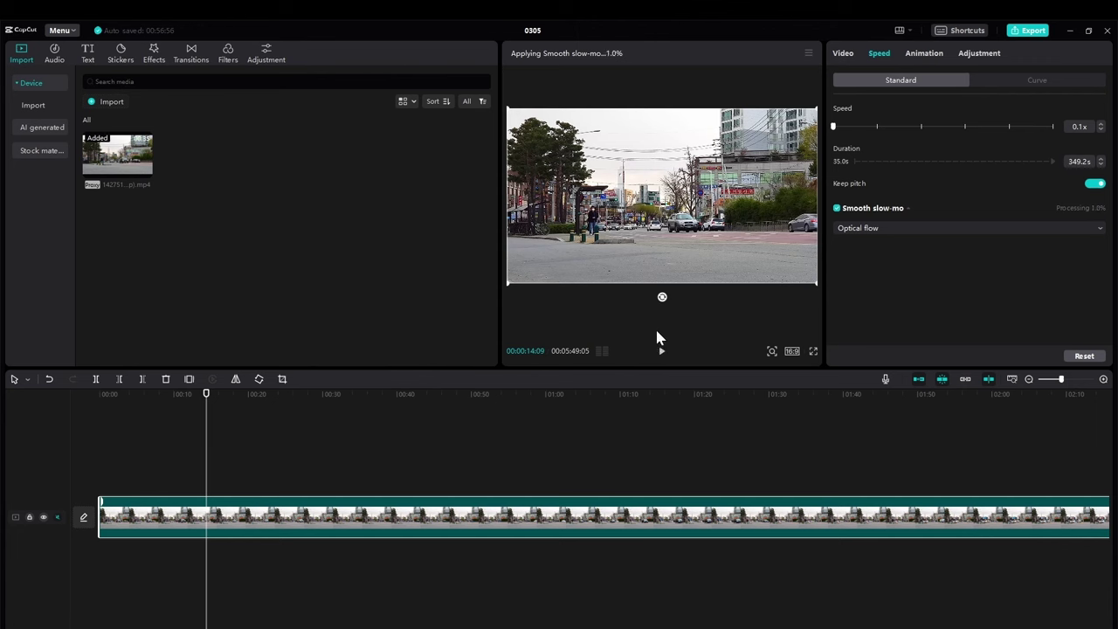
{"action": "left_click", "coordinate": [837, 208]}
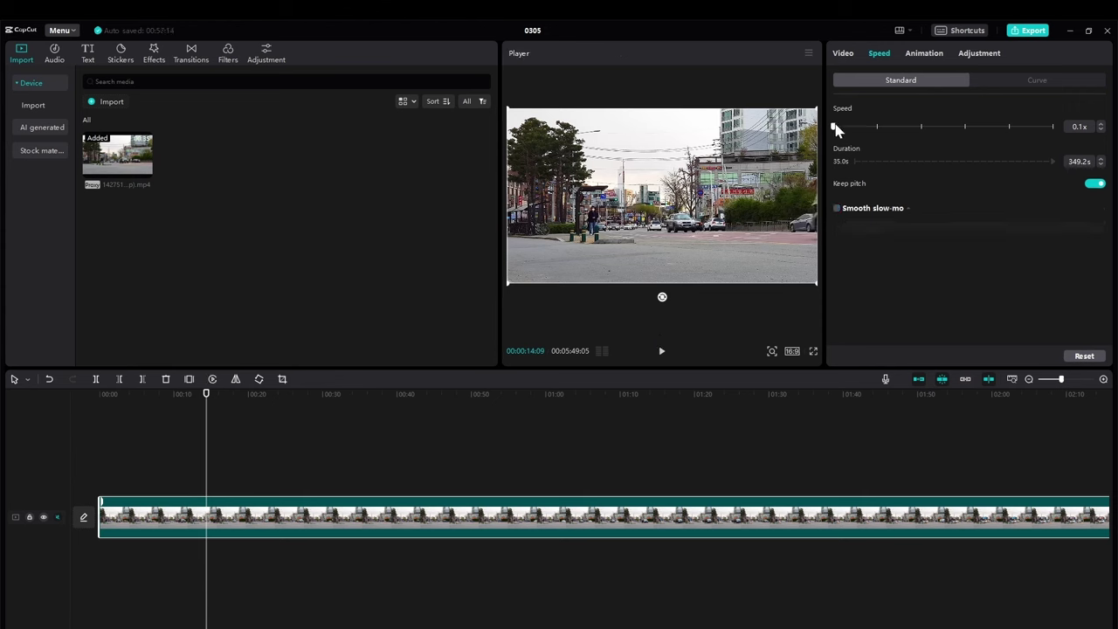
{"action": "left_click_drag", "start_coordinate": [881, 131], "coordinate": [881, 131]}
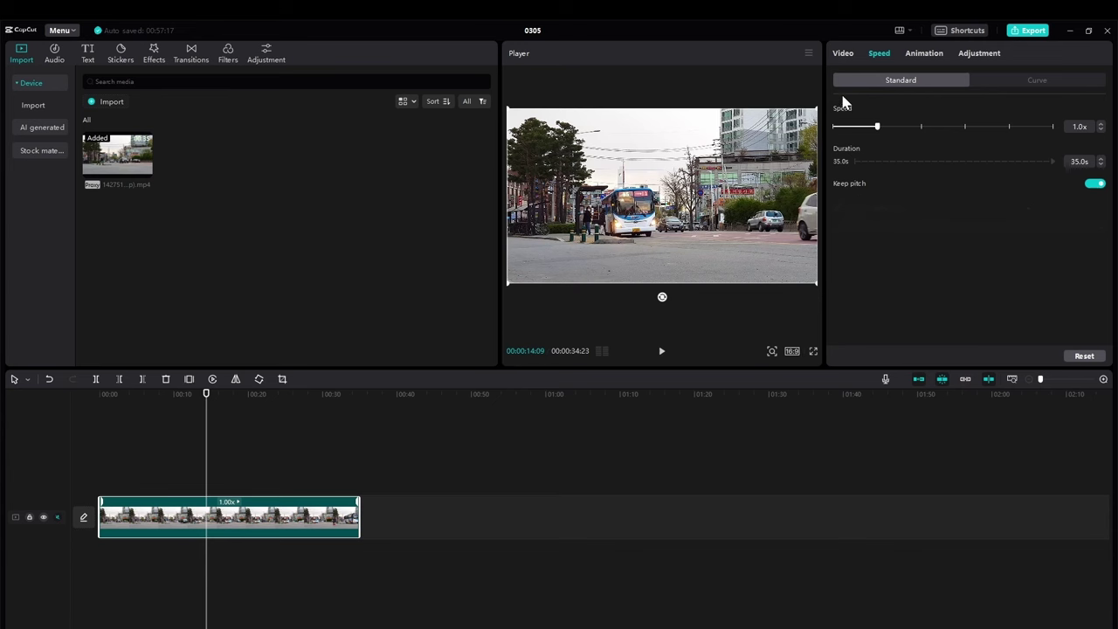
Apply the Montage curve speed ramp to the street clip and preview it
{"action": "left_click", "coordinate": [1022, 81]}
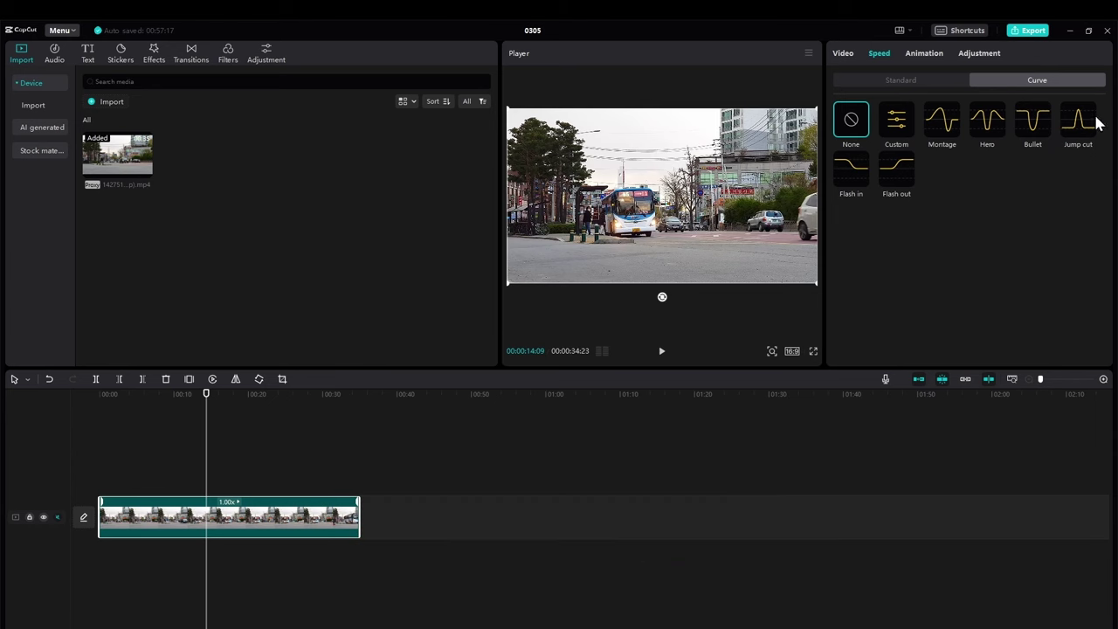
{"action": "left_click", "coordinate": [949, 112]}
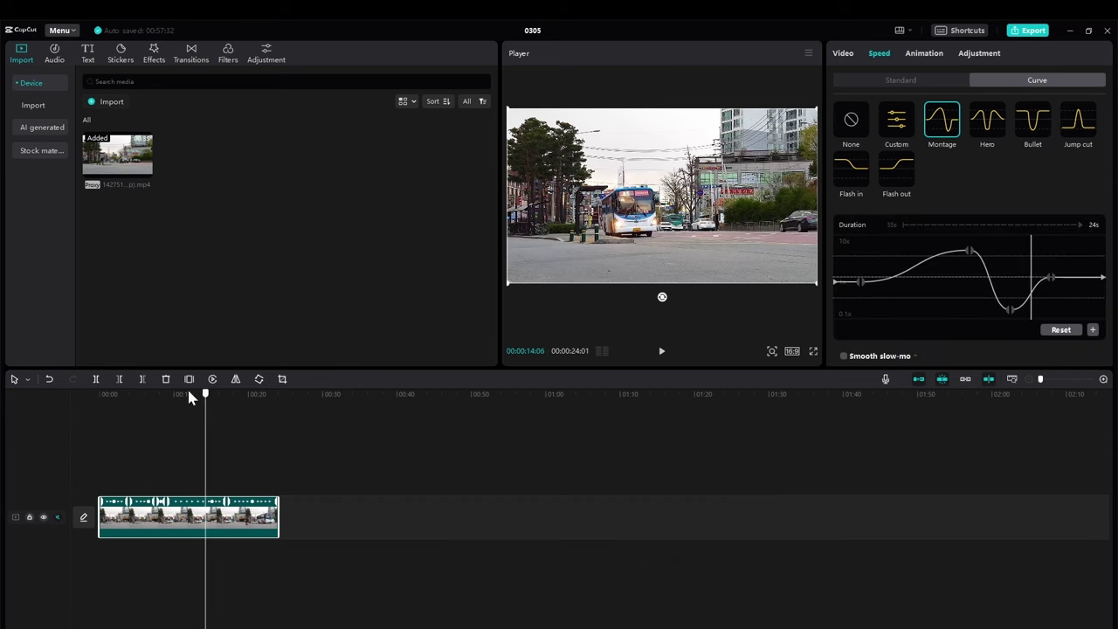
{"action": "left_click", "coordinate": [661, 352]}
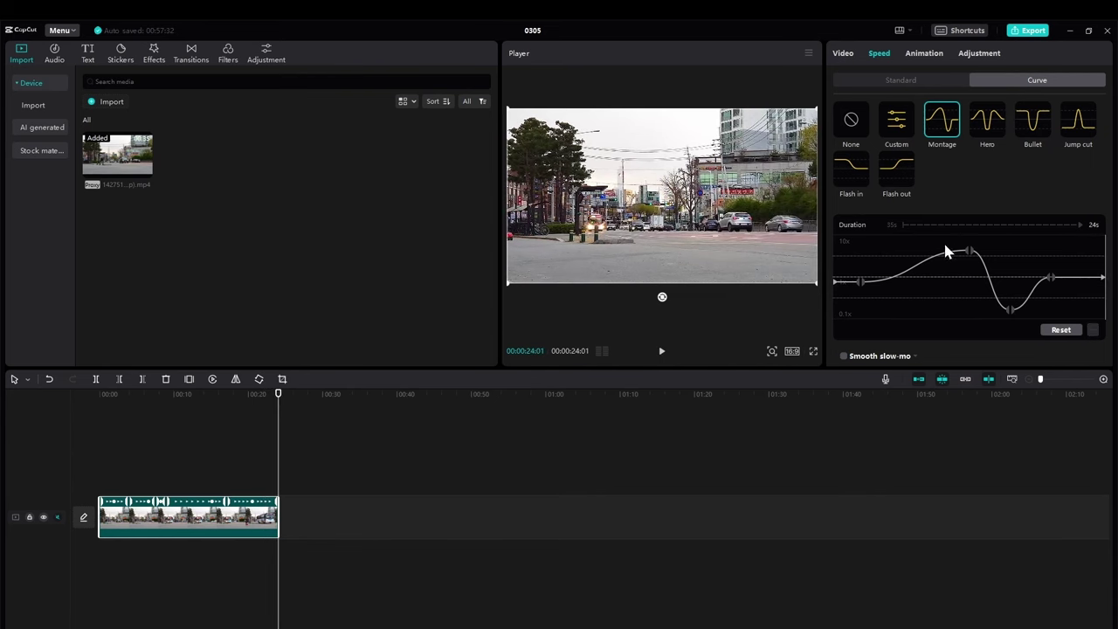
Reshape the Montage curve by raising the first point and pulling later points down into a slow dip
{"action": "left_click", "coordinate": [860, 283]}
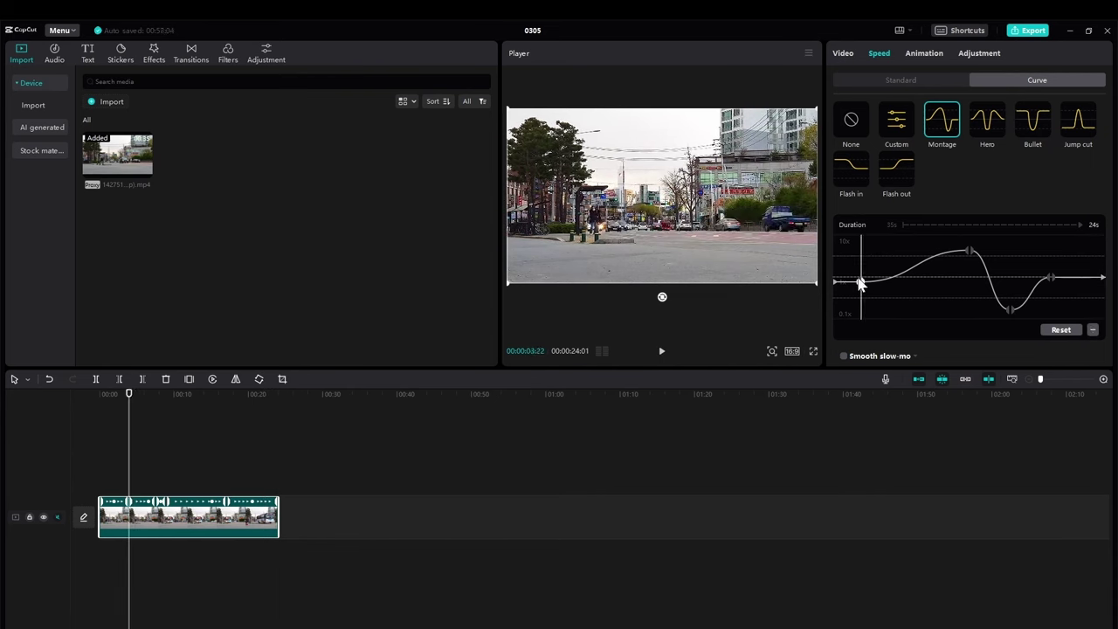
{"action": "mouse_move", "coordinate": [860, 283]}
{"action": "left_mouse_down"}
{"action": "mouse_move", "coordinate": [865, 252]}
{"action": "mouse_move", "coordinate": [866, 274]}
{"action": "mouse_move", "coordinate": [865, 265]}
{"action": "left_mouse_up"}
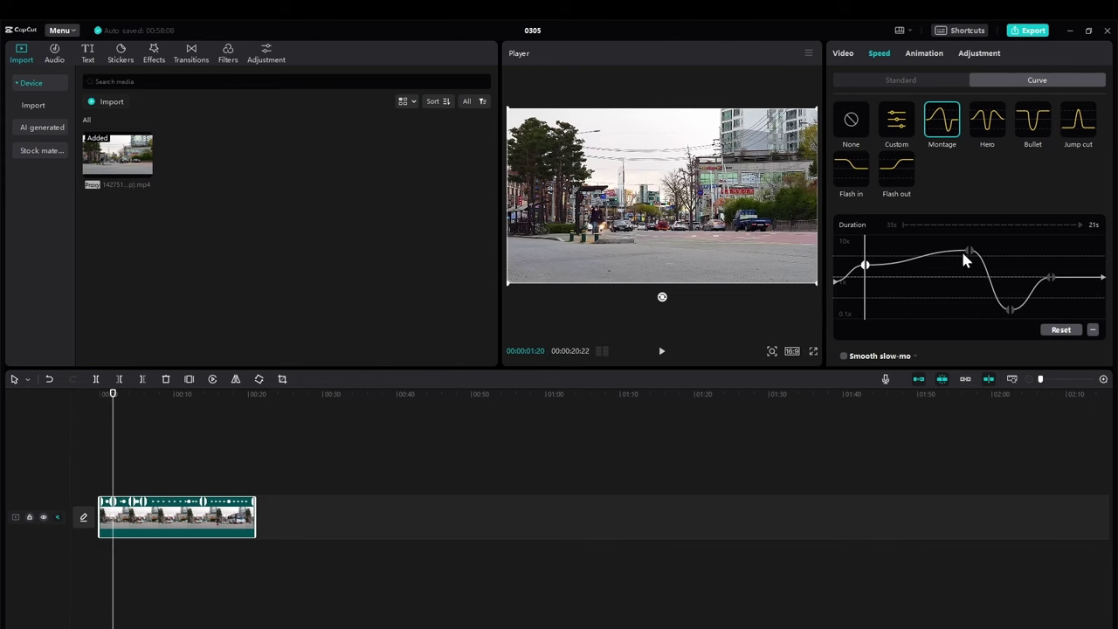
{"action": "left_click_drag", "start_coordinate": [966, 252], "coordinate": [932, 299]}
{"action": "left_click_drag", "start_coordinate": [938, 255], "coordinate": [948, 299]}
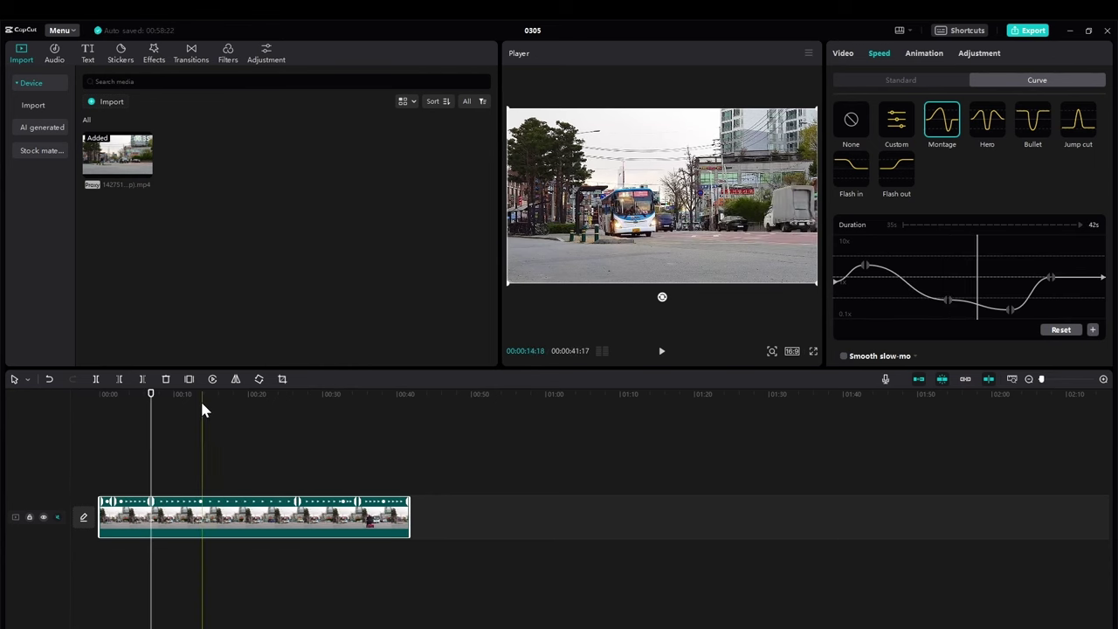
{"action": "left_click_drag", "start_coordinate": [150, 395], "coordinate": [59, 406]}
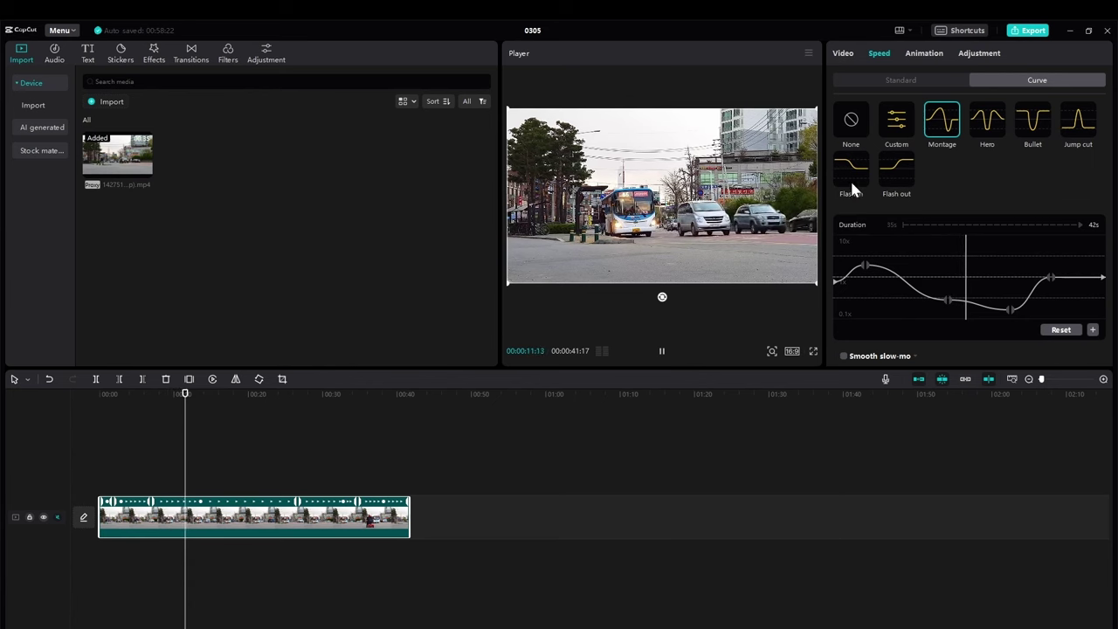
Switch to a flat Custom curve, raise one point to about 6x, drop another to 0.2x, and play it from the start
{"action": "left_click", "coordinate": [895, 124]}
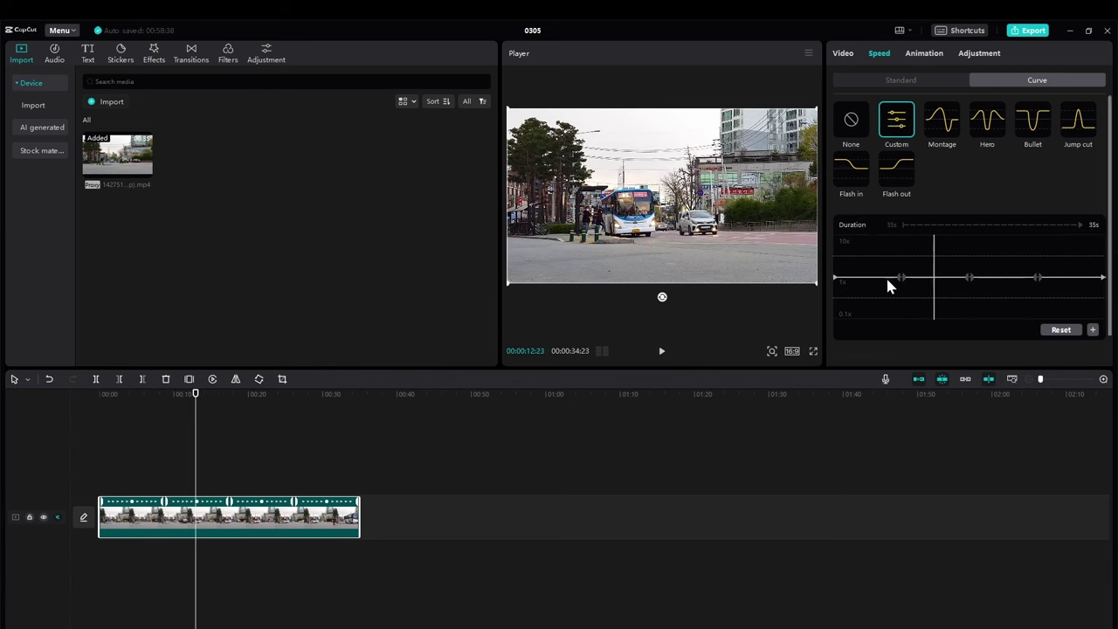
{"action": "mouse_move", "coordinate": [900, 277]}
{"action": "left_mouse_down"}
{"action": "mouse_move", "coordinate": [902, 250]}
{"action": "mouse_move", "coordinate": [905, 264]}
{"action": "left_mouse_up"}
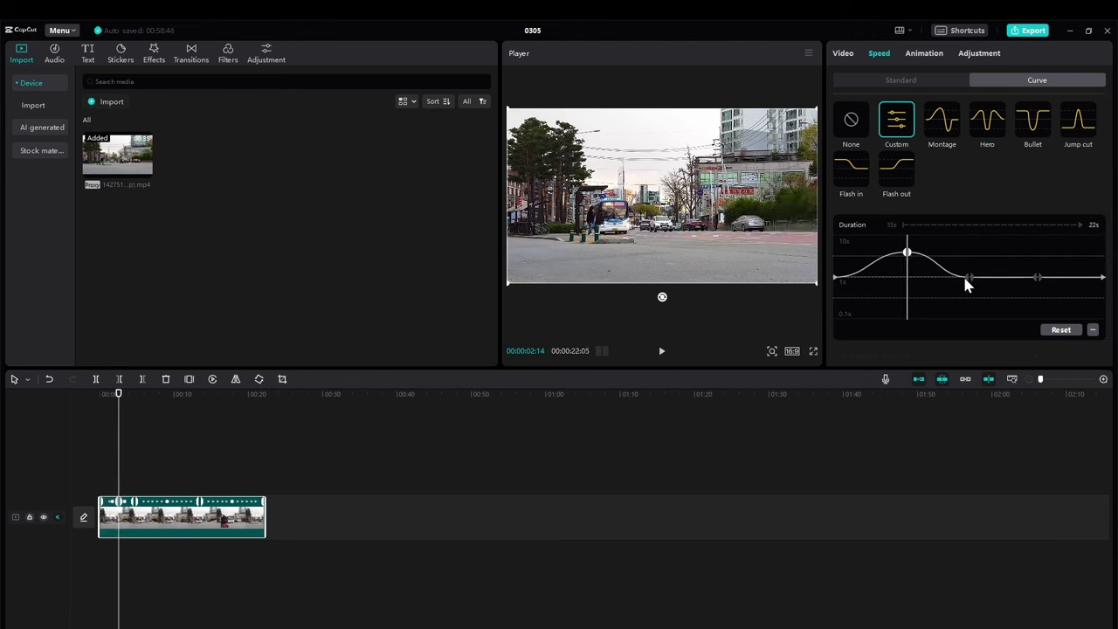
{"action": "left_click_drag", "start_coordinate": [967, 278], "coordinate": [969, 314]}
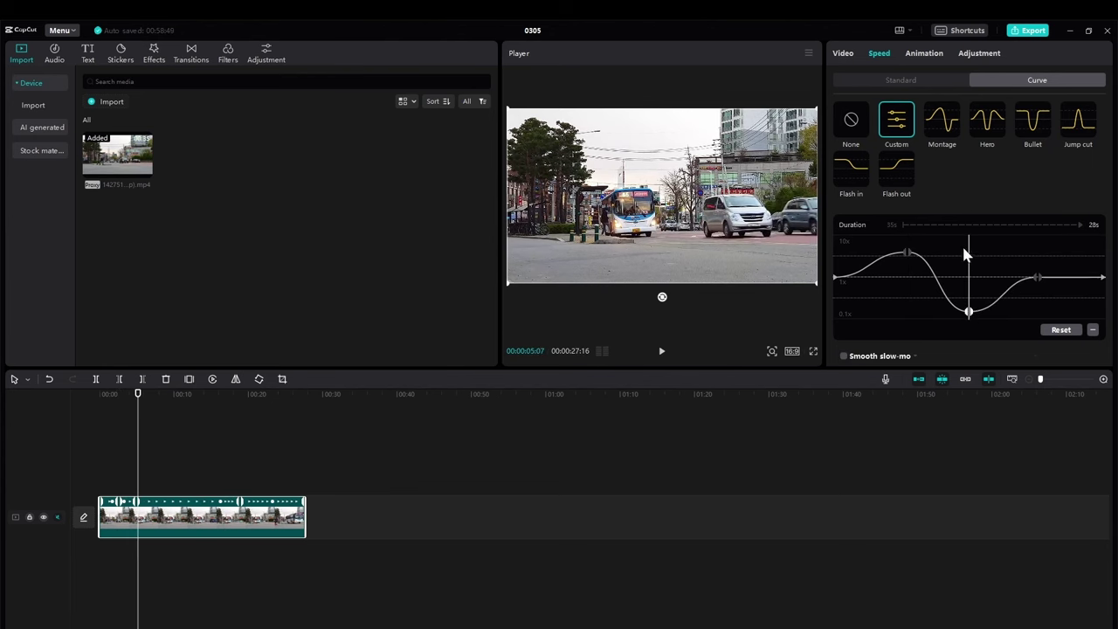
{"action": "left_click_drag", "start_coordinate": [966, 242], "coordinate": [812, 273]}
{"action": "left_click", "coordinate": [668, 353]}
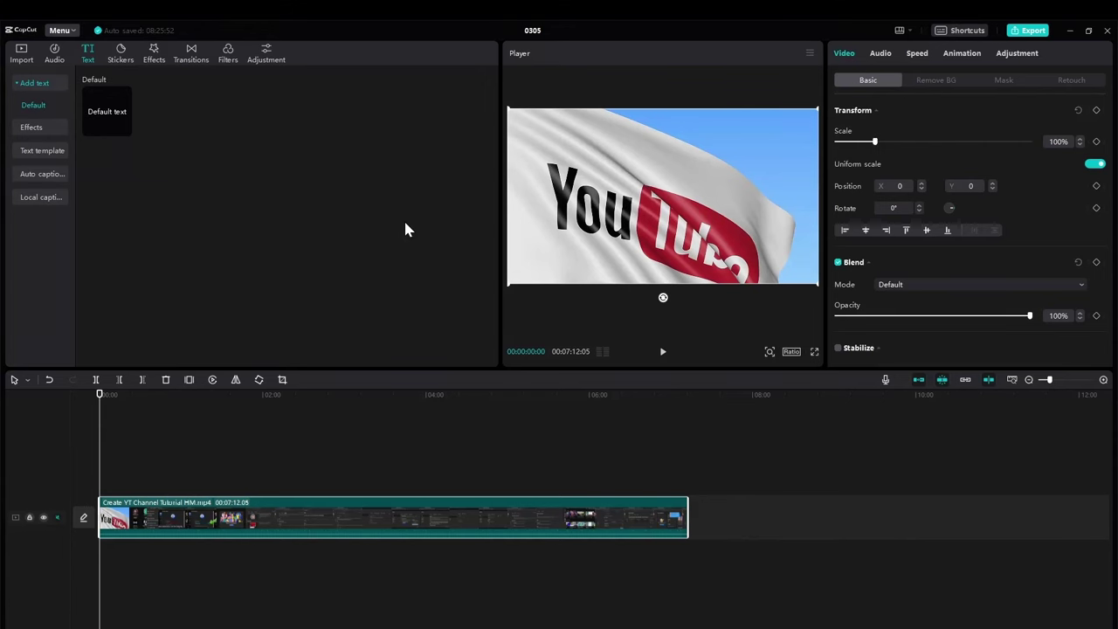
Add a Default text clip and replace its placeholder with the pasted YouTube paragraph
{"action": "mouse_move", "coordinate": [111, 110]}
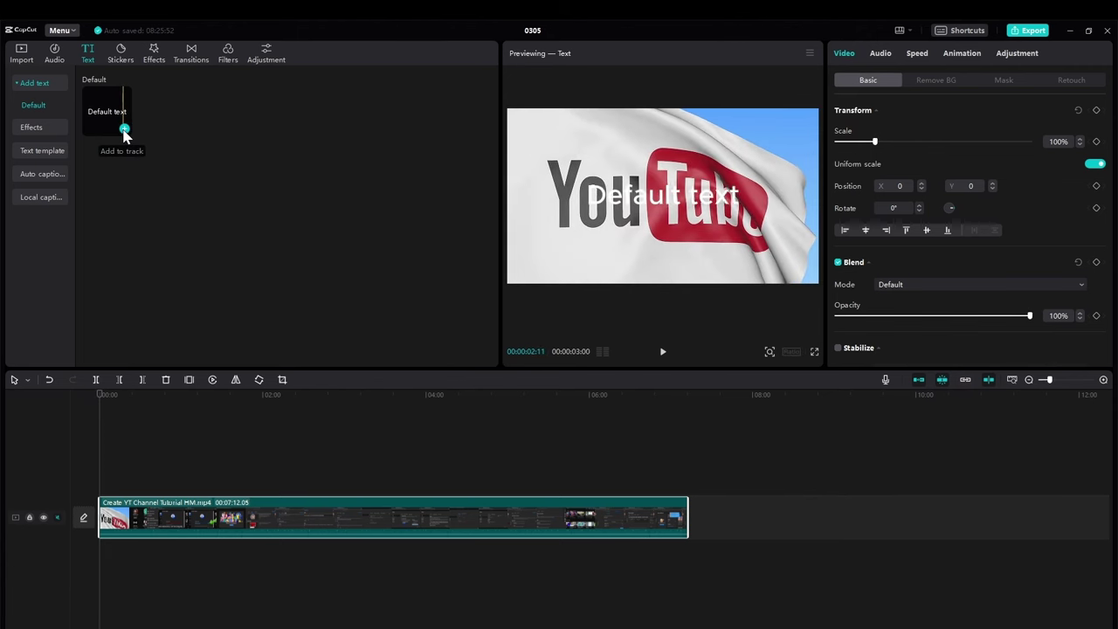
{"action": "left_click", "coordinate": [124, 129]}
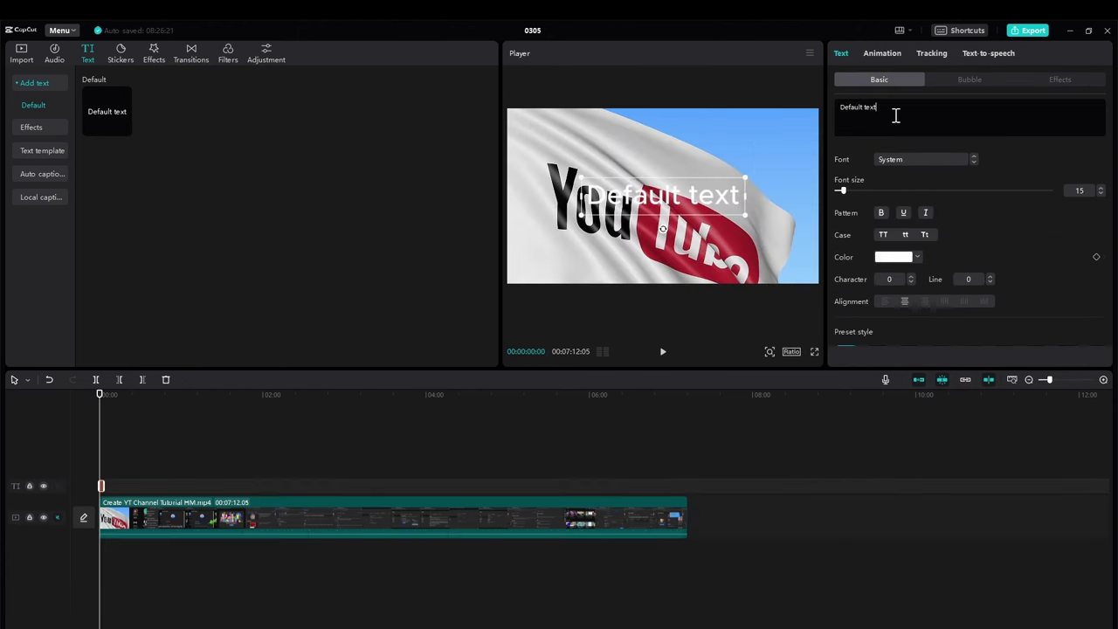
{"action": "left_click_drag", "start_coordinate": [897, 114], "coordinate": [801, 111]}
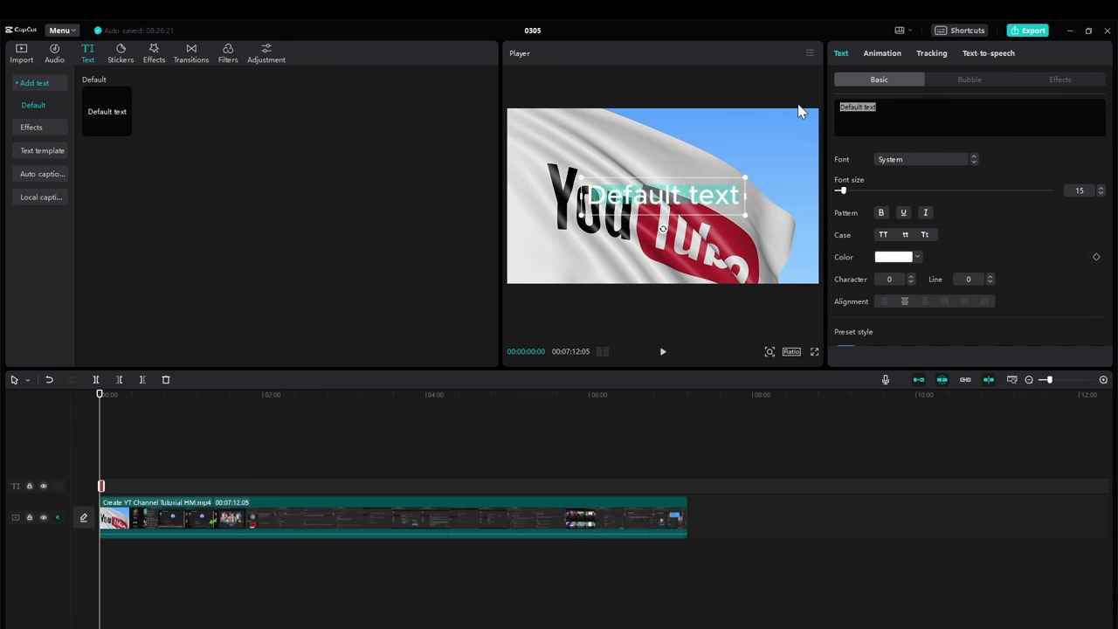
{"action": "type", "text": "YouTube is an American online video sharing and social media platform owned by Google. Accessible worldwide,[7] it was launched on February 14, 2005, by Steve Chen, Chad Hurley, and Jawed Karim, three former employees of PayPal. Headquartered in San Bruno, California, United States, it is the second most visited website in the world, after Google Search. YouTube has more than 2.5 billion monthly users,[2] who collectively watch more than one billion hours of"}
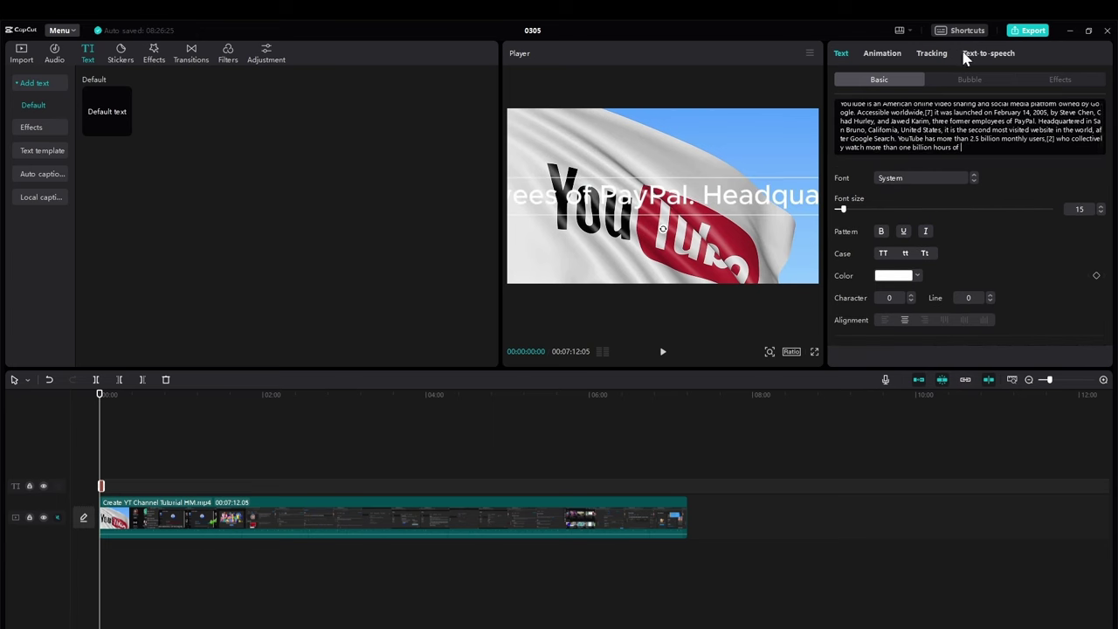
Generate a Narrative Female text-to-speech voiceover, then delete the leftover text clip
{"action": "left_click", "coordinate": [985, 54]}
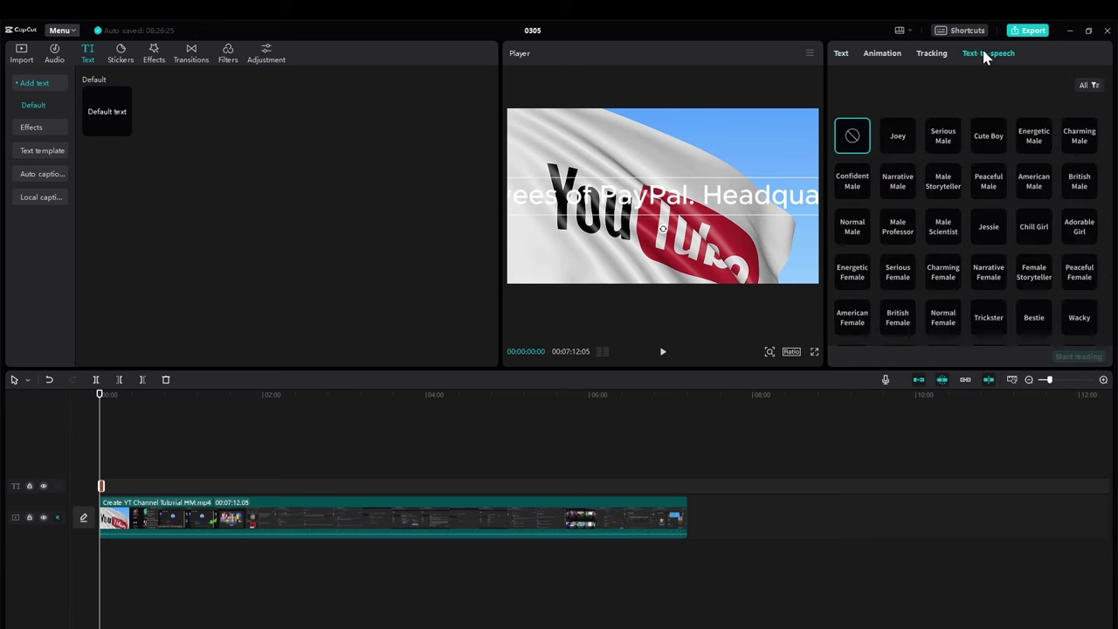
{"action": "scroll", "coordinate": [950, 212], "scroll_direction": "down", "scroll_amount": 3}
{"action": "scroll", "coordinate": [952, 206], "scroll_direction": "up", "scroll_amount": 2}
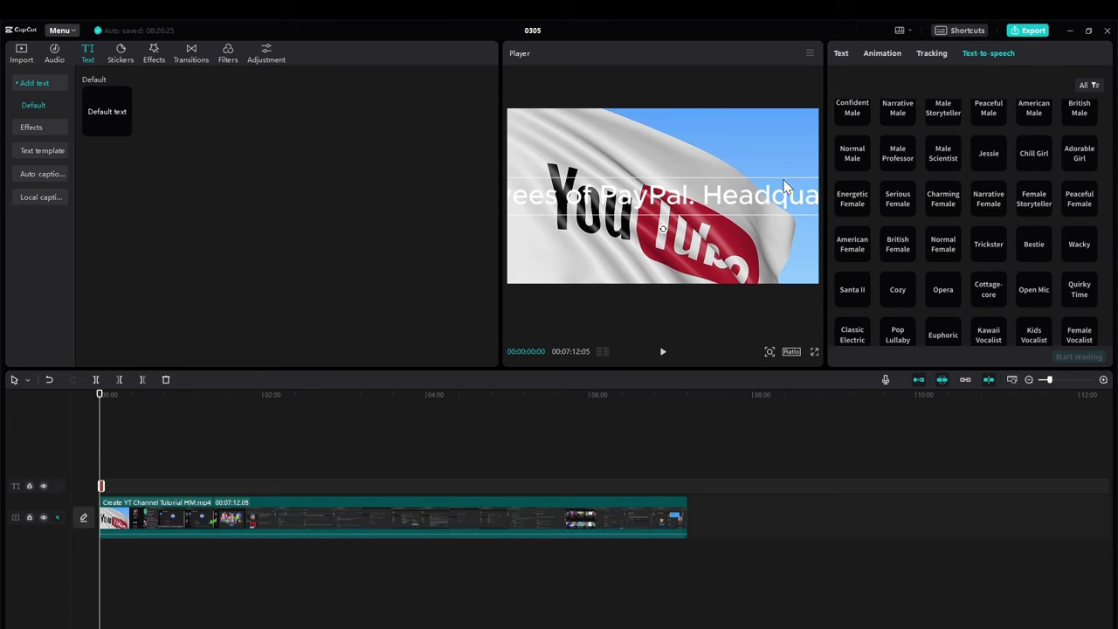
{"action": "left_click", "coordinate": [999, 207]}
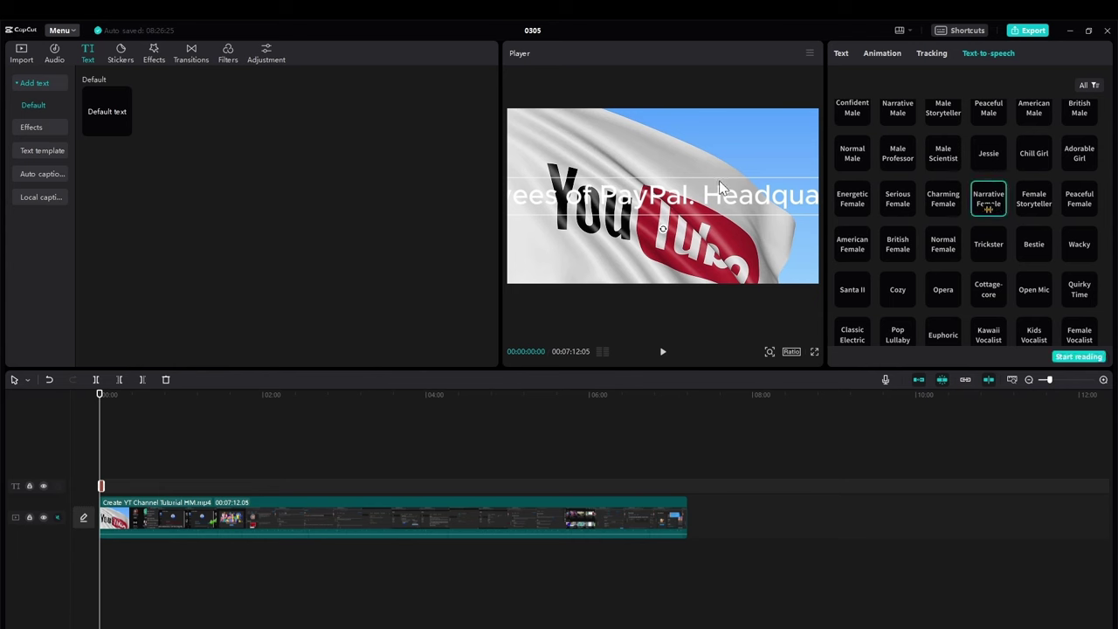
{"action": "left_click", "coordinate": [1078, 357]}
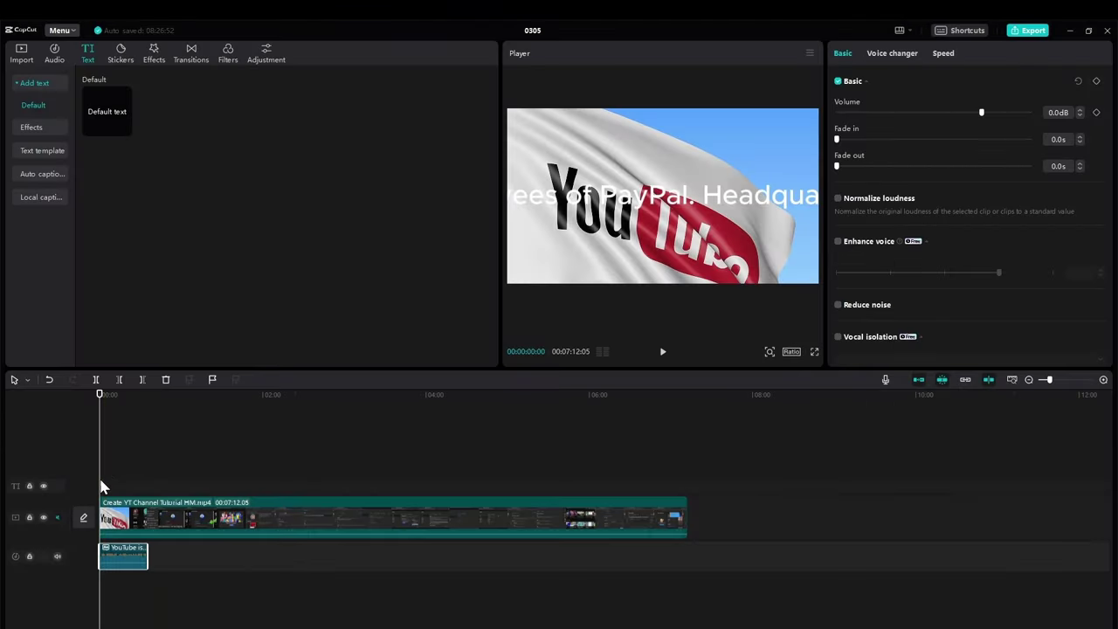
{"action": "left_click", "coordinate": [102, 485]}
{"action": "key", "text": "Delete"}
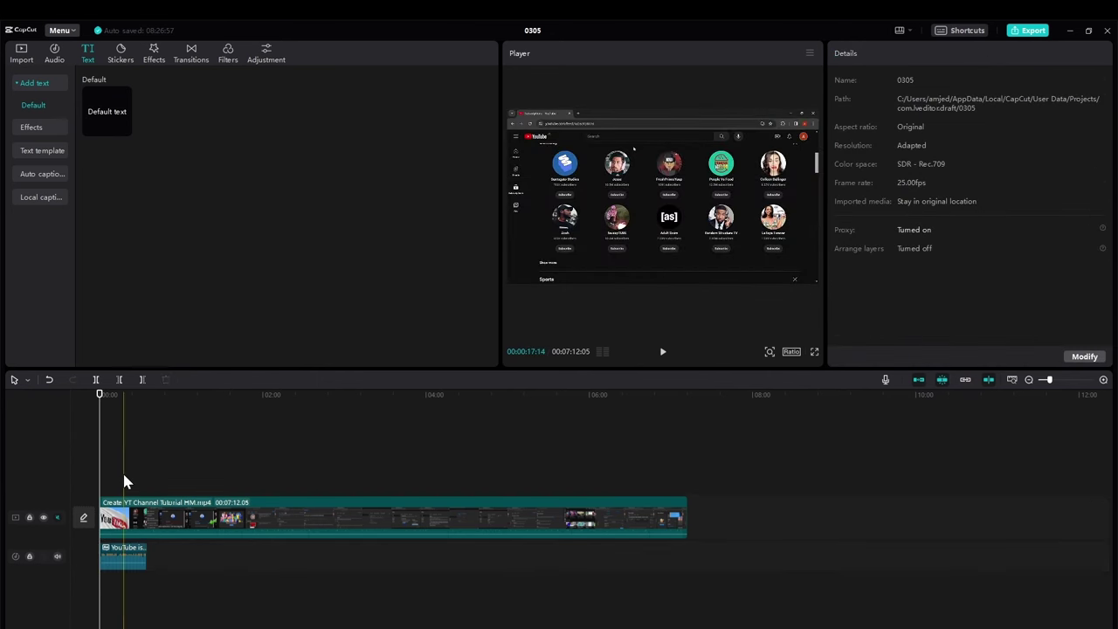
Test Enhance voice with noise cleanup 55 and Reduce noise, then switch Enhance voice and Vocal isolation off
{"action": "left_click", "coordinate": [662, 352]}
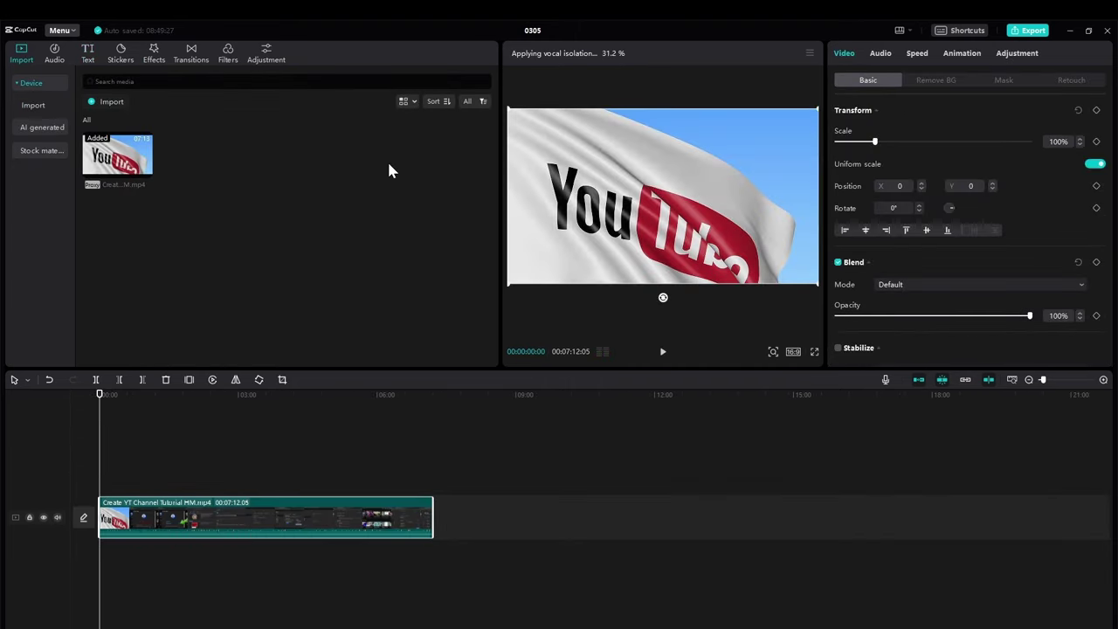
{"action": "left_click", "coordinate": [880, 54]}
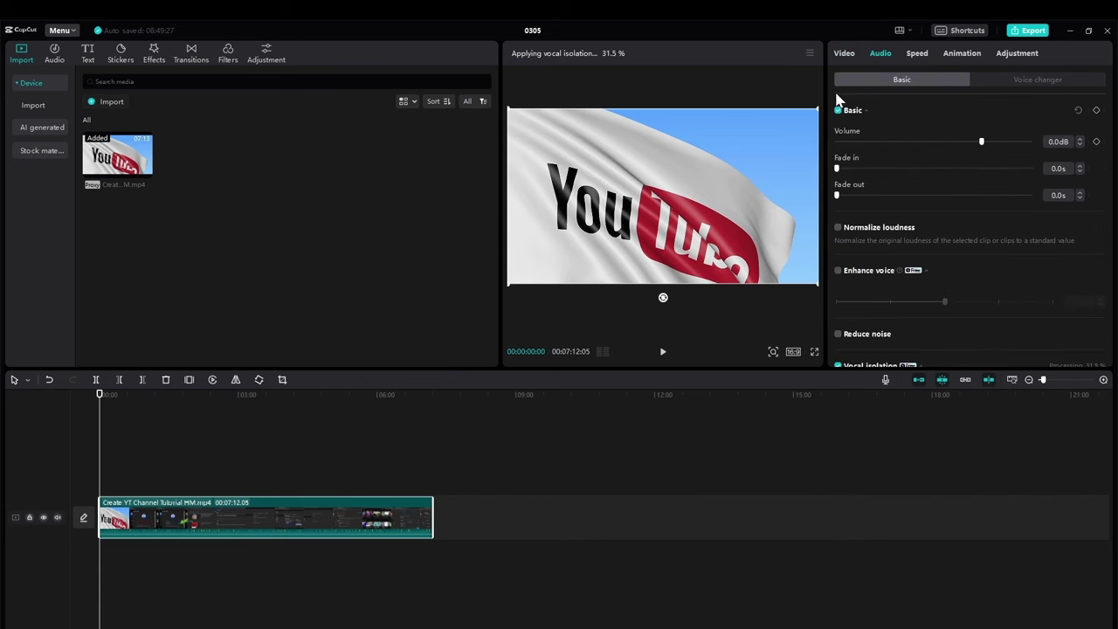
{"action": "scroll", "coordinate": [936, 161], "scroll_direction": "down", "scroll_amount": 1}
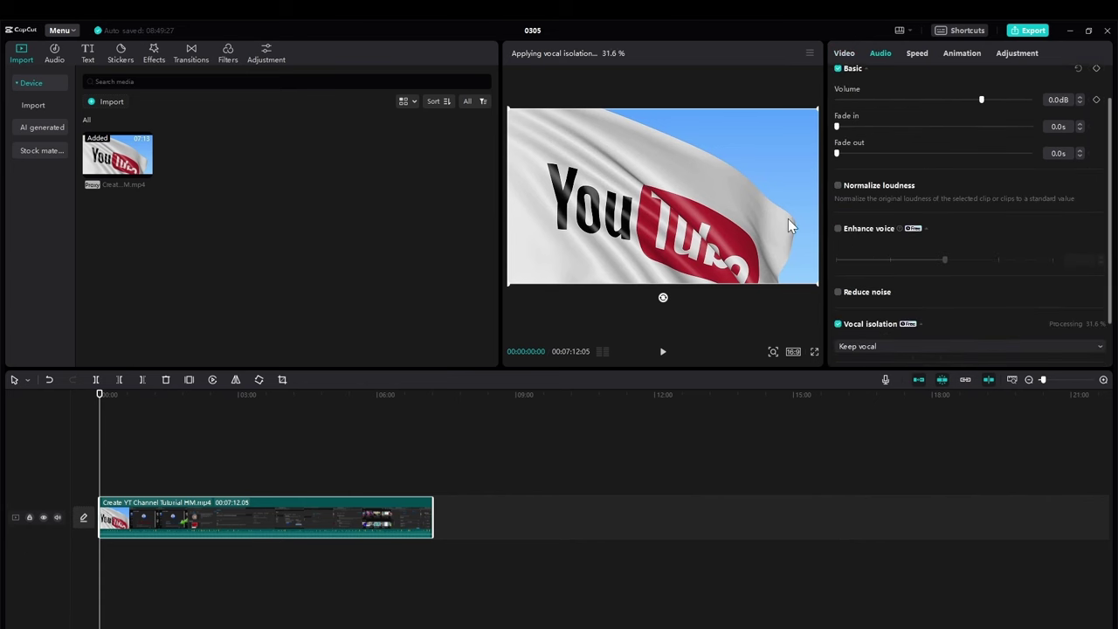
{"action": "scroll", "coordinate": [918, 183], "scroll_direction": "down", "scroll_amount": 1}
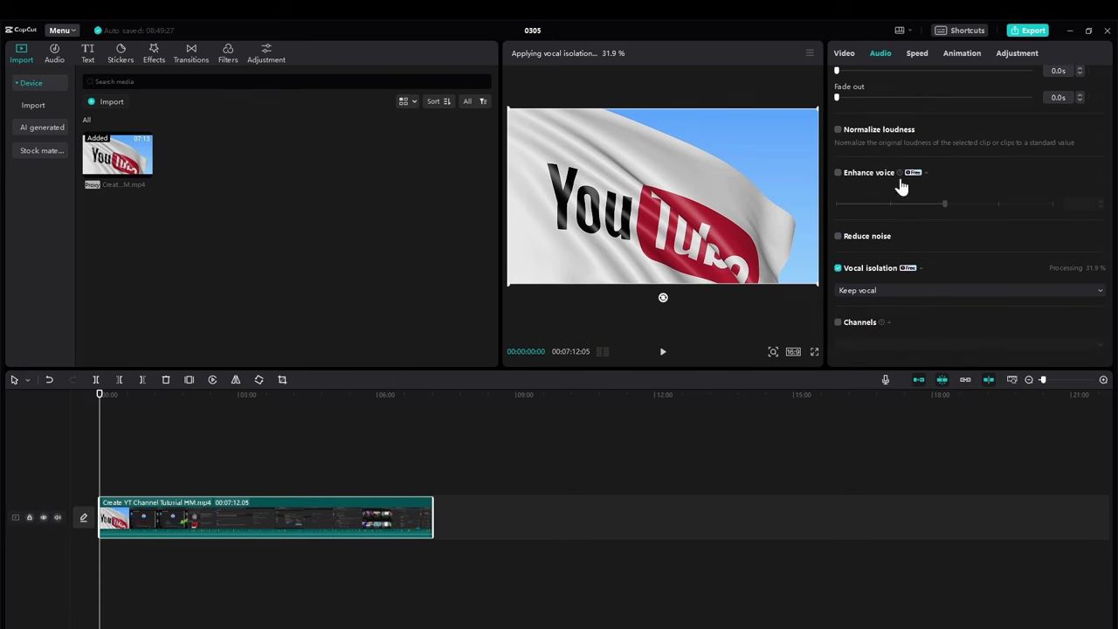
{"action": "left_click", "coordinate": [838, 172]}
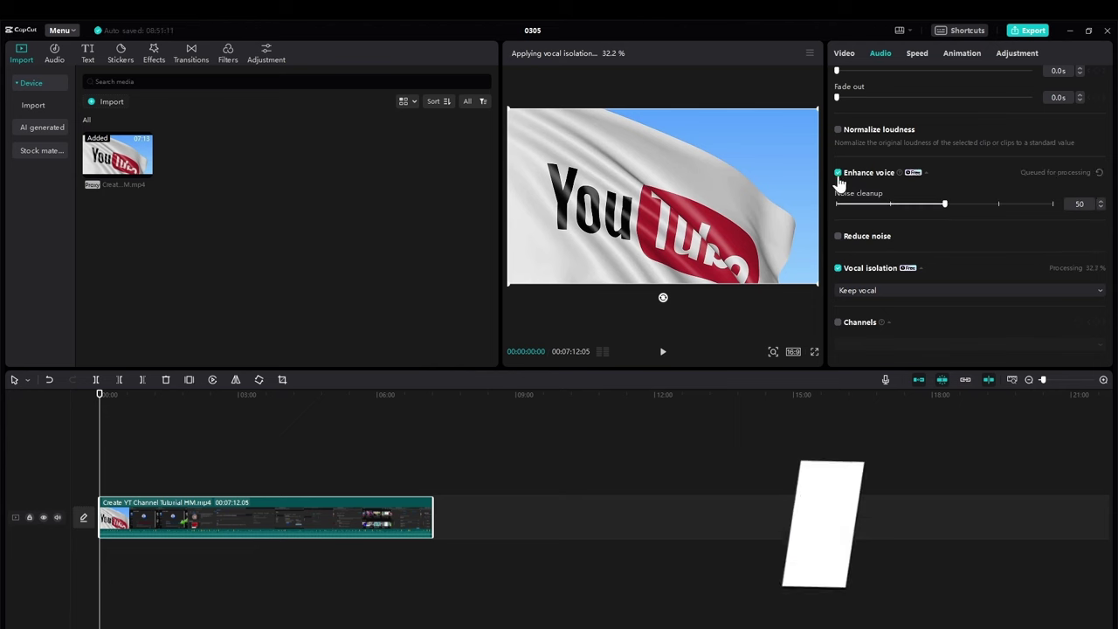
{"action": "mouse_move", "coordinate": [944, 208]}
{"action": "left_mouse_down"}
{"action": "mouse_move", "coordinate": [875, 205]}
{"action": "mouse_move", "coordinate": [1026, 208]}
{"action": "mouse_move", "coordinate": [907, 217]}
{"action": "mouse_move", "coordinate": [944, 207]}
{"action": "left_mouse_up"}
{"action": "left_click", "coordinate": [839, 240]}
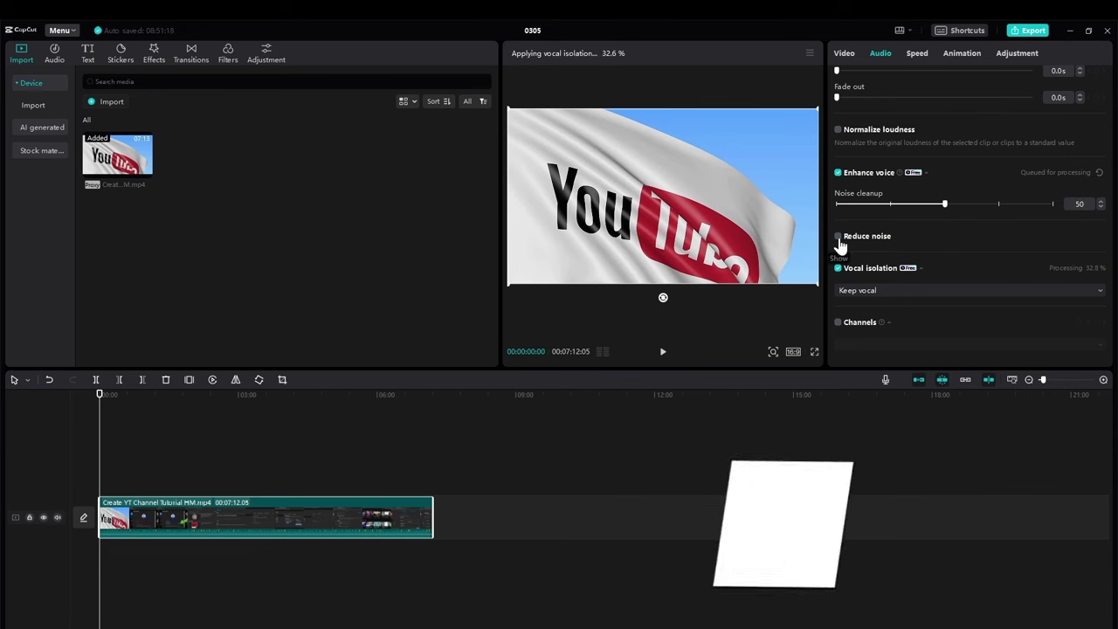
{"action": "left_click", "coordinate": [838, 172]}
{"action": "left_click", "coordinate": [837, 269]}
{"action": "key", "text": "space"}
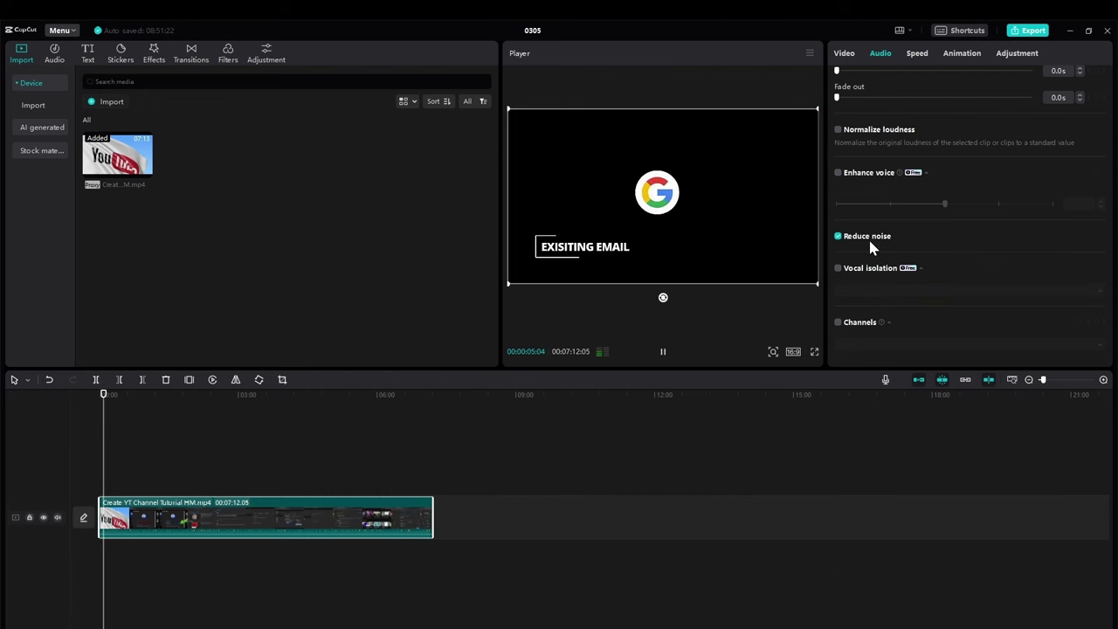
Replace noise reduction with vocal isolation set to Keep vocal on the tutorial clip's audio
{"action": "left_click", "coordinate": [839, 236]}
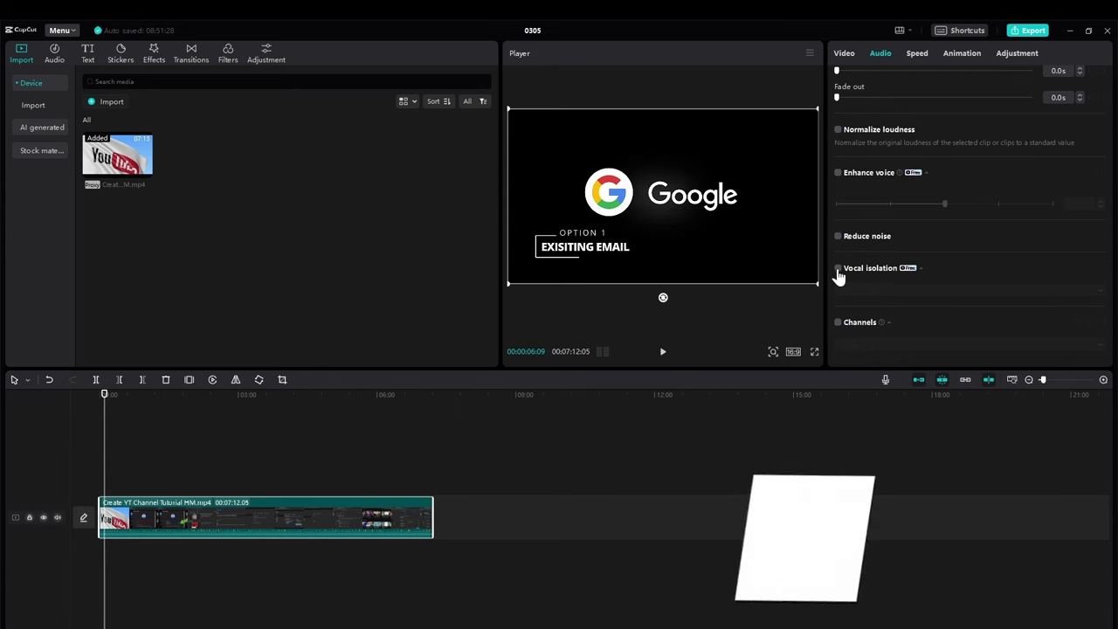
{"action": "left_click", "coordinate": [838, 269]}
{"action": "left_click", "coordinate": [868, 294]}
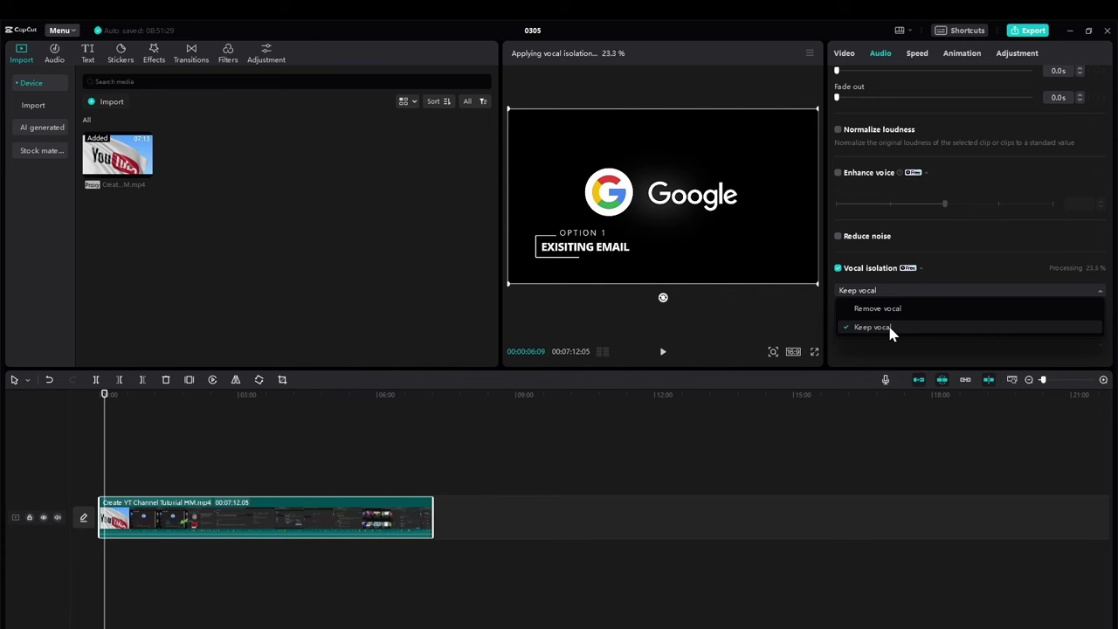
{"action": "left_click", "coordinate": [891, 329]}
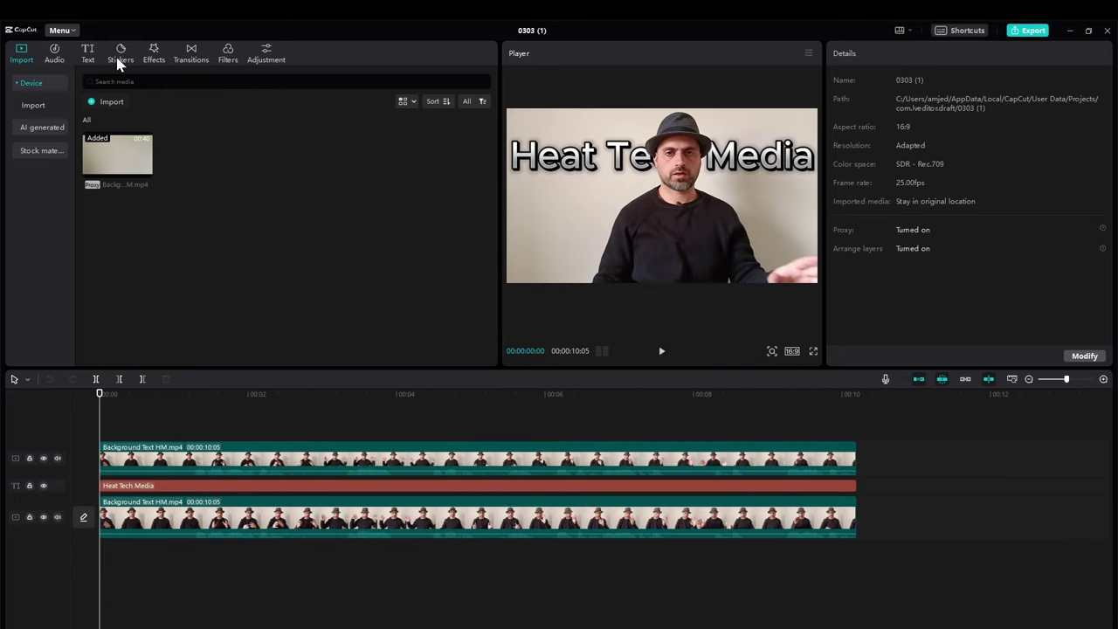
{"action": "left_click", "coordinate": [70, 30]}
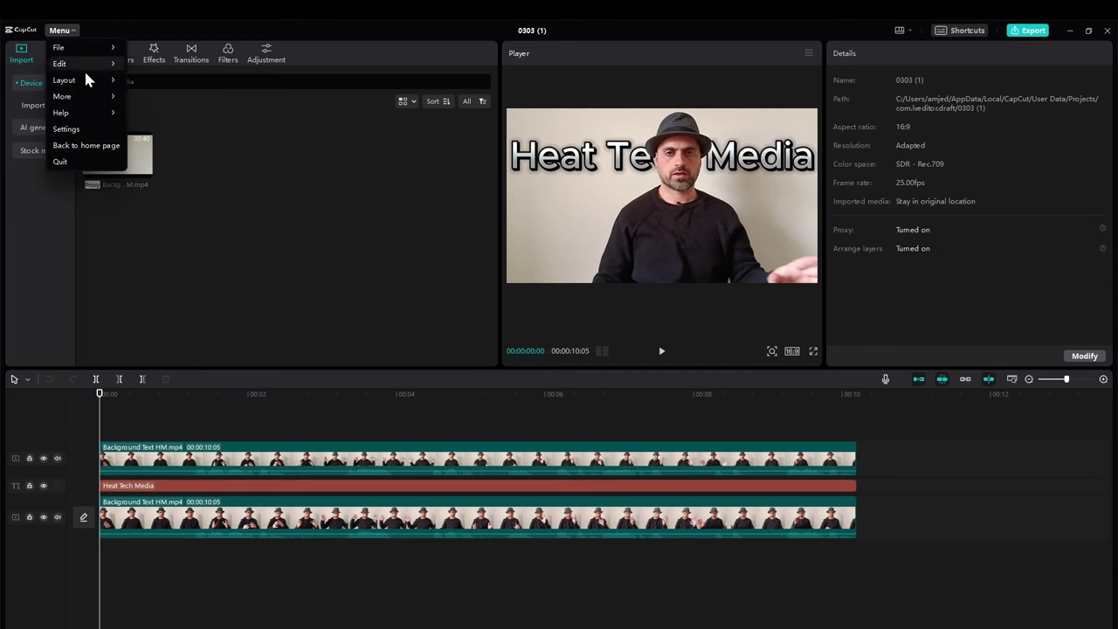
{"action": "left_click", "coordinate": [86, 130]}
{"action": "left_click", "coordinate": [559, 213]}
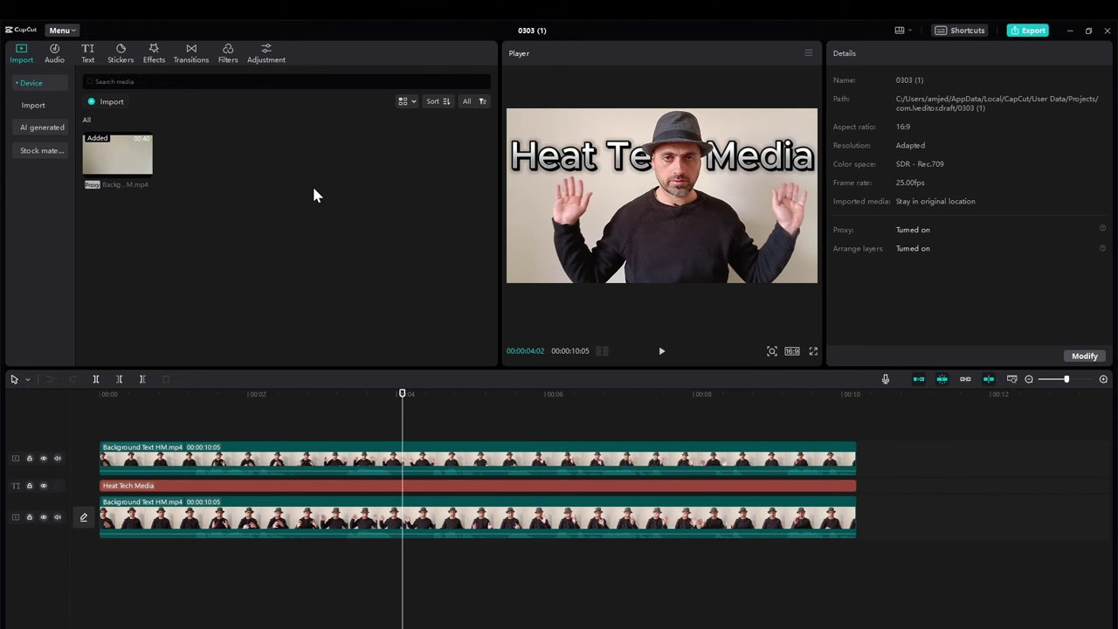
Open Export still frames for the current frame at 1080P PNG and select the file name
{"action": "left_click", "coordinate": [809, 54]}
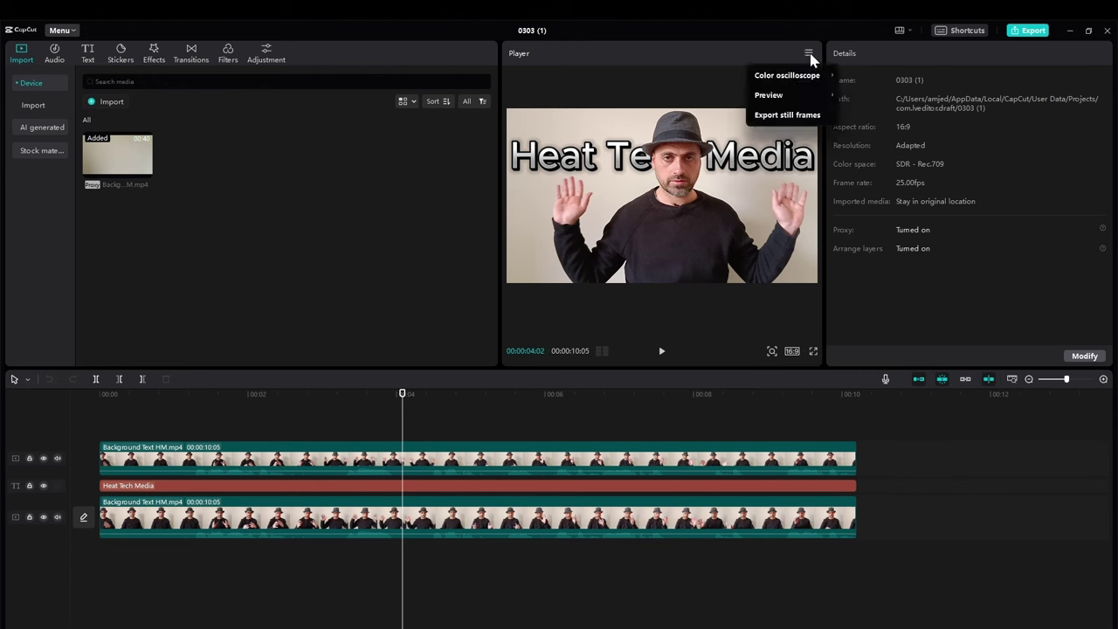
{"action": "left_click", "coordinate": [799, 116]}
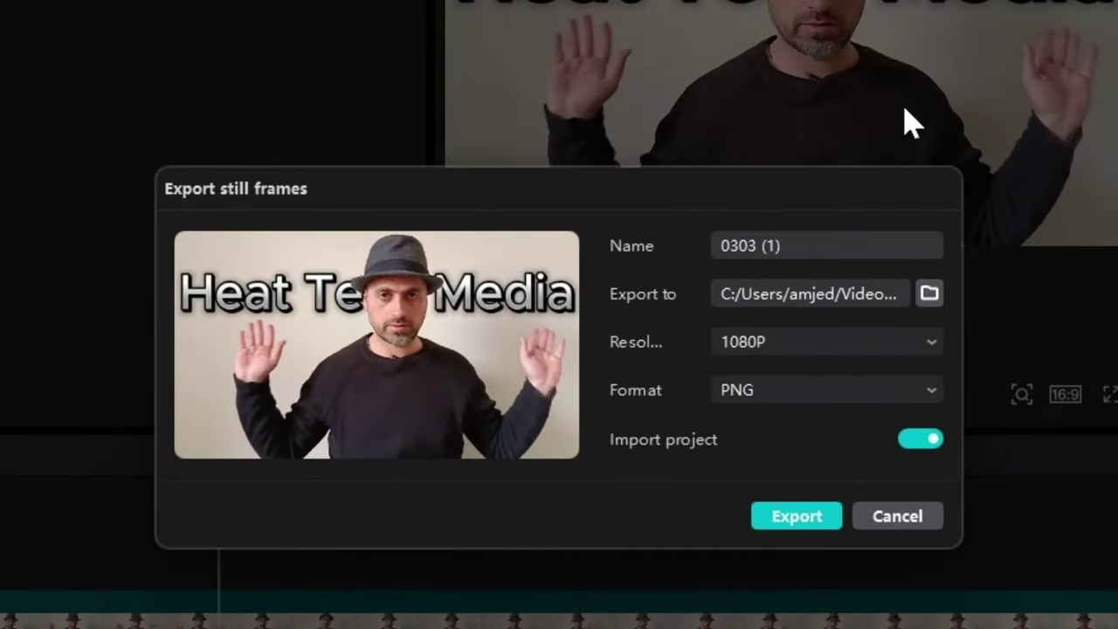
{"action": "left_click", "coordinate": [809, 339]}
{"action": "left_click", "coordinate": [808, 342]}
{"action": "left_click", "coordinate": [795, 395]}
{"action": "left_click", "coordinate": [795, 396]}
{"action": "left_click", "coordinate": [834, 253]}
{"action": "key", "text": "ctrl+a"}
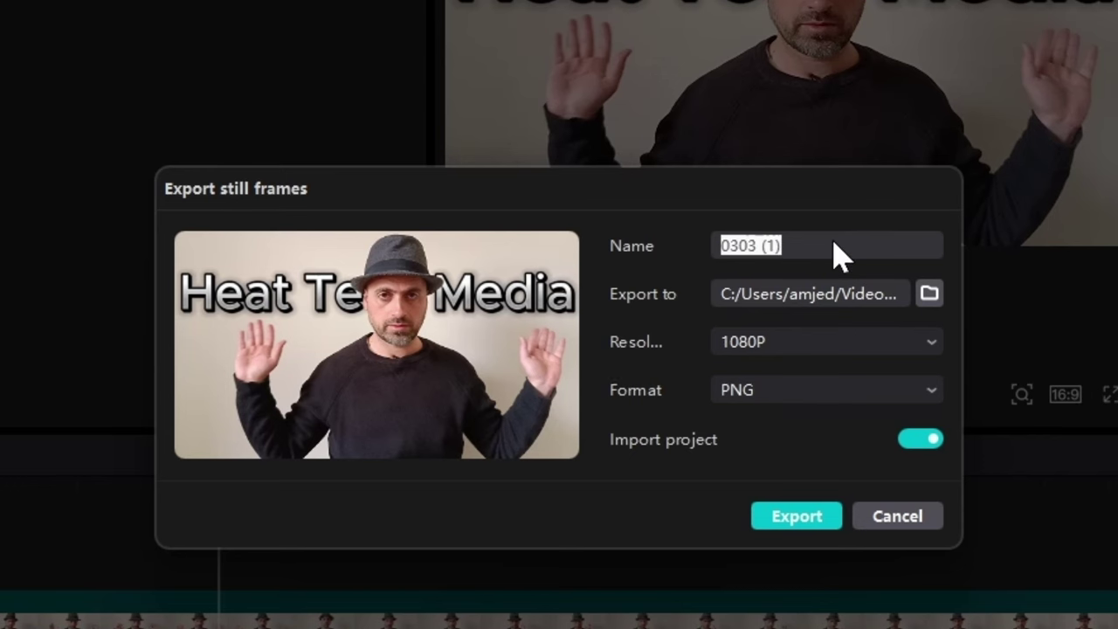